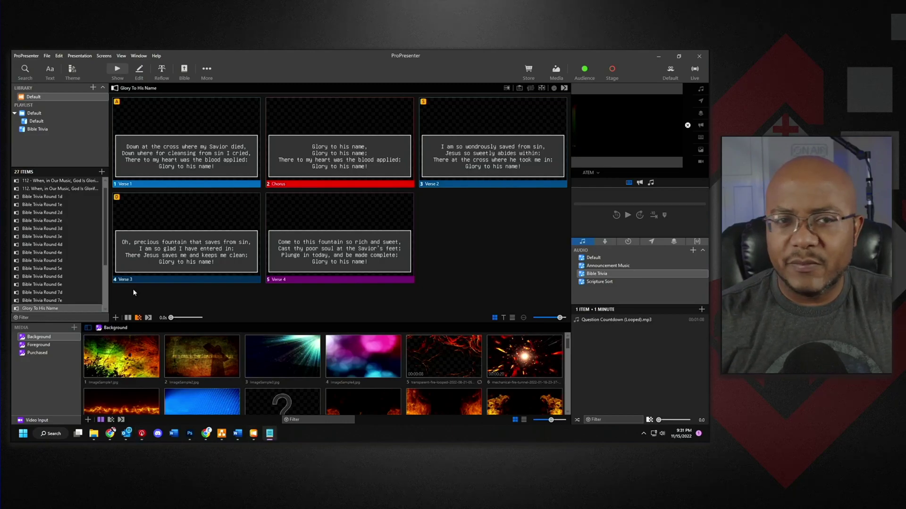
# - In Notepad, copy the Chorus block and paste it after Verse 2
pyautogui.hotkey('alt', 'Tab')
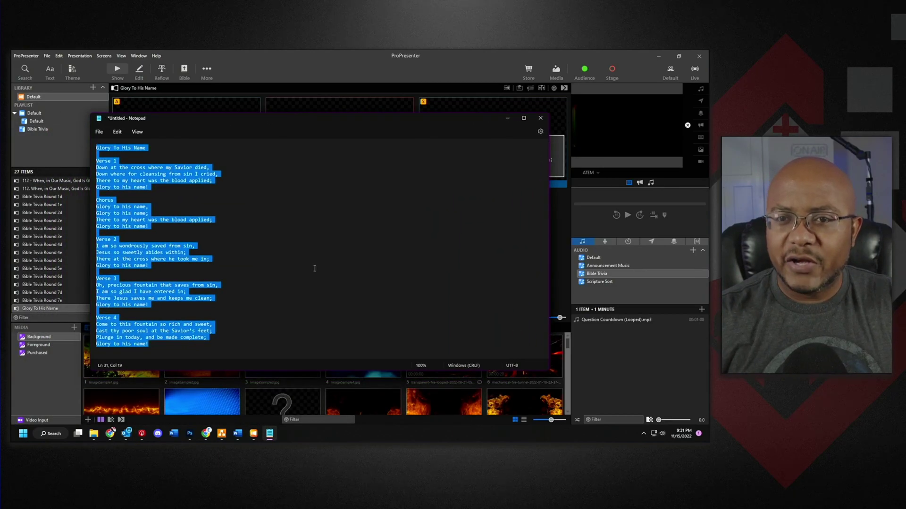
pyautogui.click(314, 268)
pyautogui.moveTo(137, 226); pyautogui.dragTo(89, 201)
pyautogui.hotkey('ctrl', 'c')
pyautogui.click(111, 273)
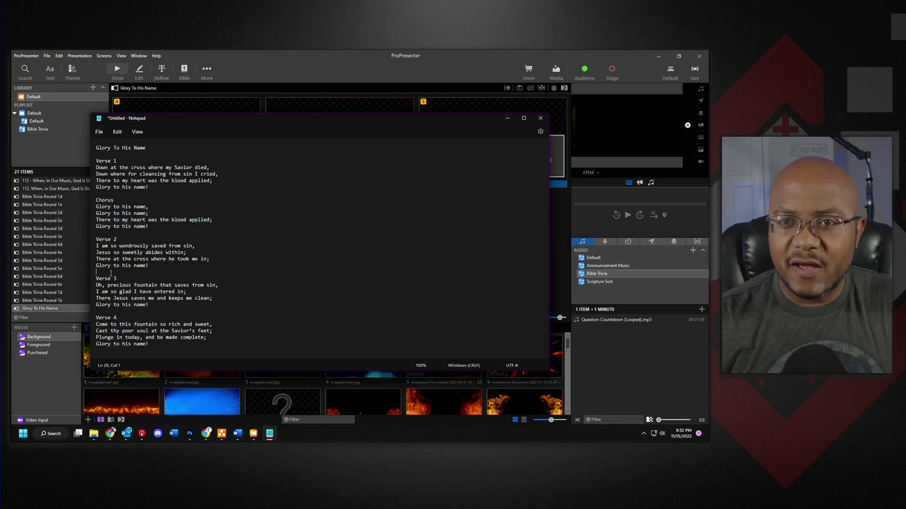
pyautogui.hotkey('ctrl', 'v')
pyautogui.press('Return')
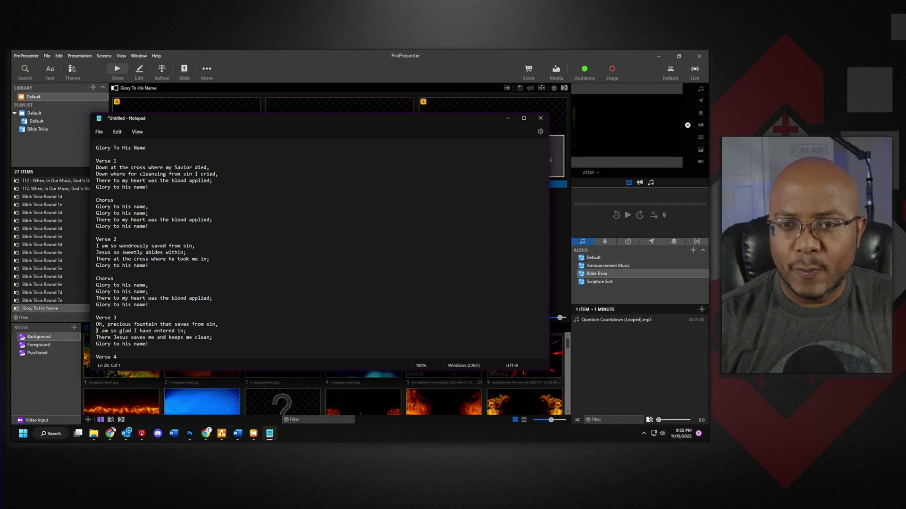
# - Paste the Chorus after Verses 3 and 4, then minimize Notepad
pyautogui.press('Down')
pyautogui.press('Down')
pyautogui.press('Down')
pyautogui.hotkey('ctrl', 'v')
pyautogui.press('Down')
pyautogui.press('Down')
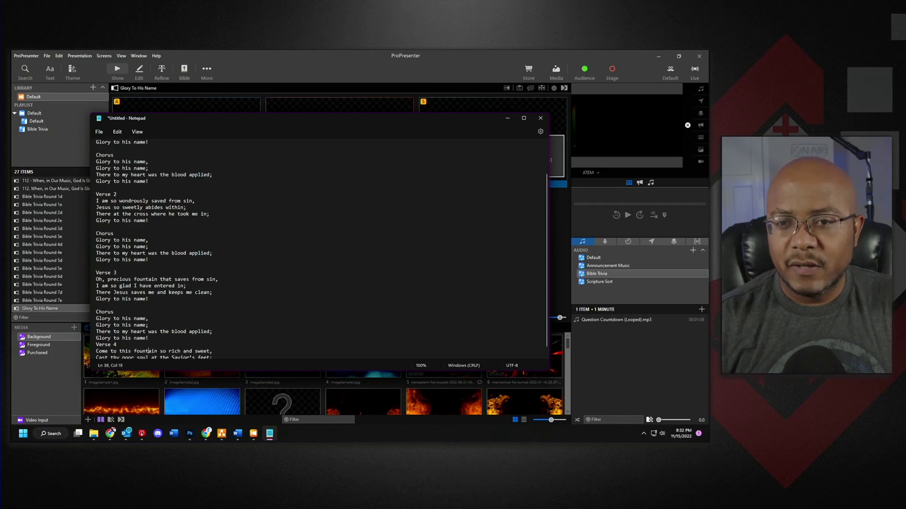
pyautogui.press('Up')
pyautogui.press('Home')
pyautogui.press('Return')
pyautogui.press('Down')
pyautogui.press('Down')
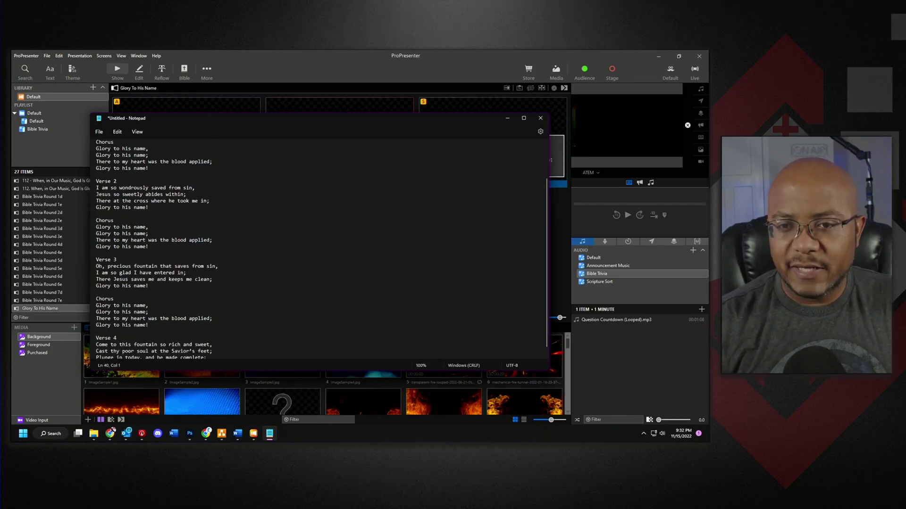
pyautogui.press('Down')
pyautogui.press('Down')
pyautogui.press('Down')
pyautogui.press('Down')
pyautogui.press('Down')
pyautogui.press('Down')
pyautogui.press('Down')
pyautogui.press('Down')
pyautogui.press('Down')
pyautogui.press('End')
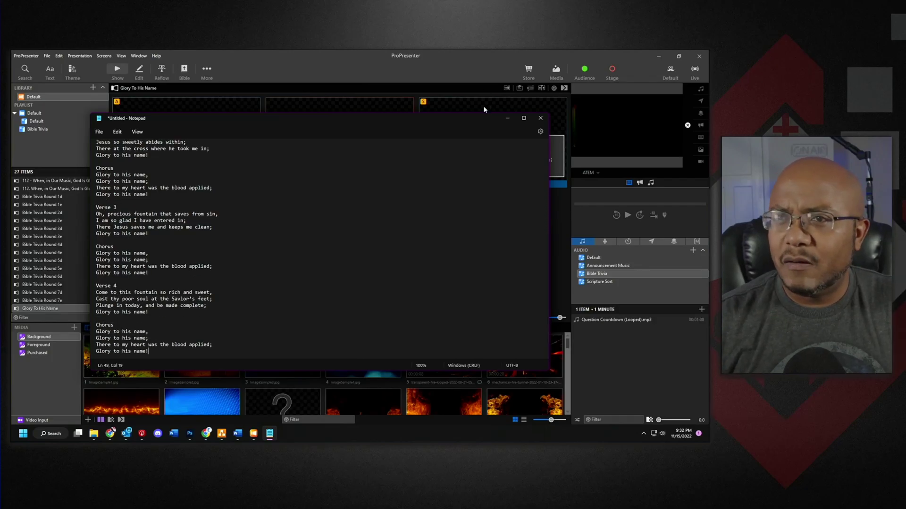
pyautogui.click(502, 120)
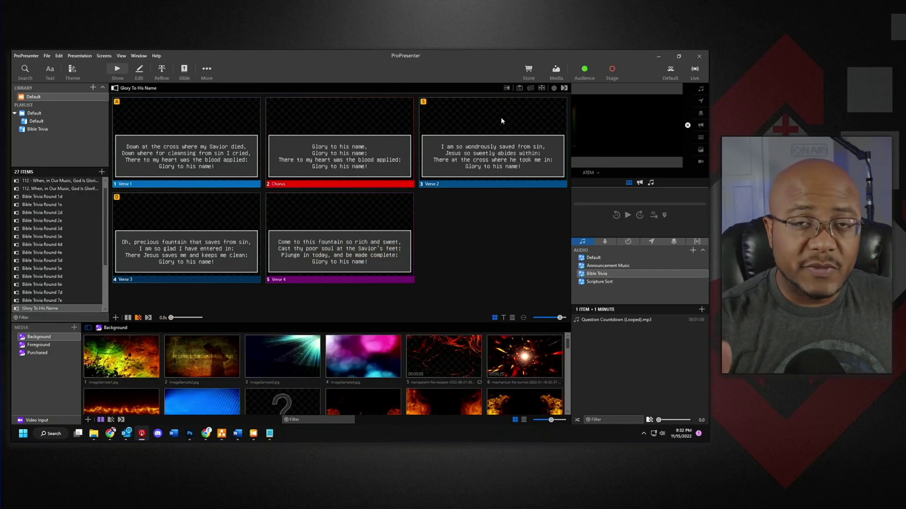
# - Turn on the Groups and arrangement bar for Glory To His Name
pyautogui.click(530, 90)
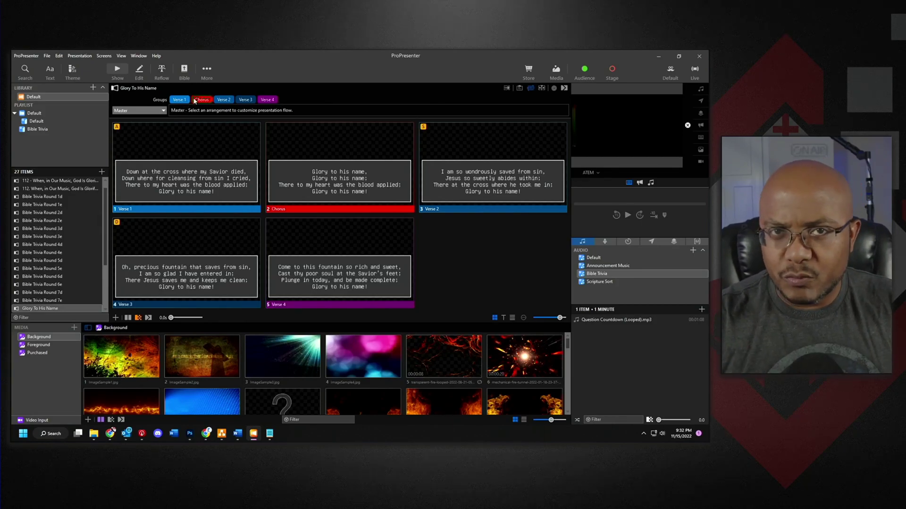
# - Create a new arrangement named Traditional from the Master arrangement dropdown
pyautogui.click(162, 111)
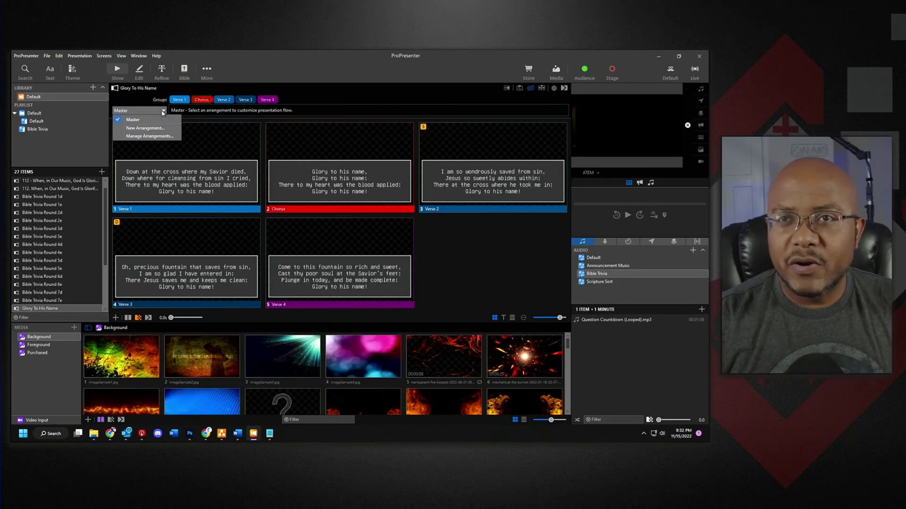
pyautogui.click(146, 129)
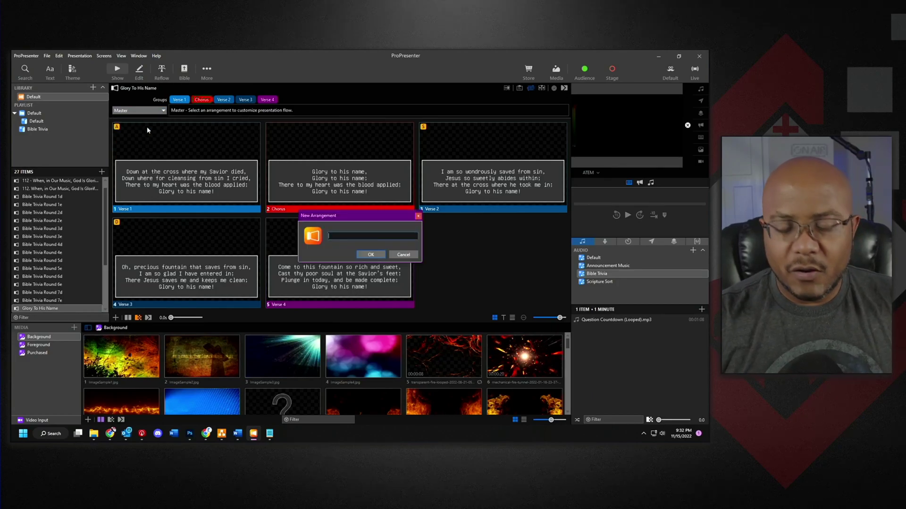
pyautogui.write('Testing')
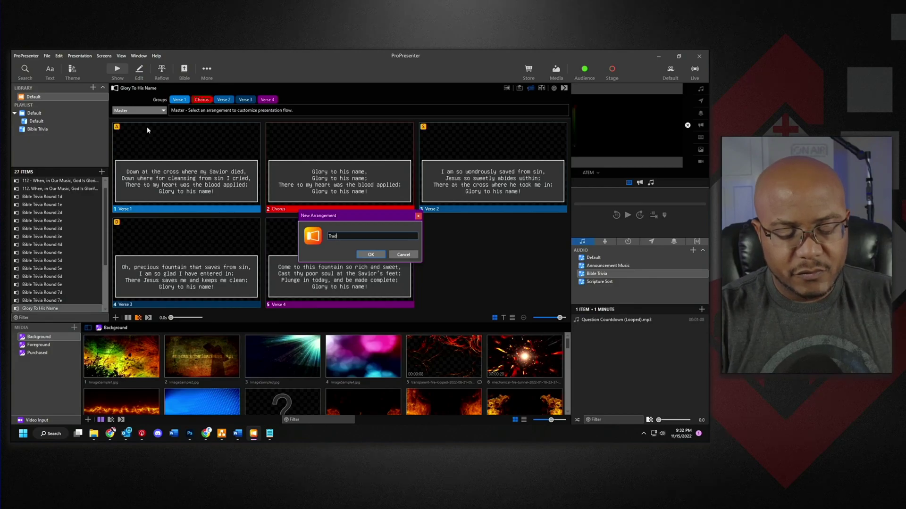
pyautogui.press('Return')
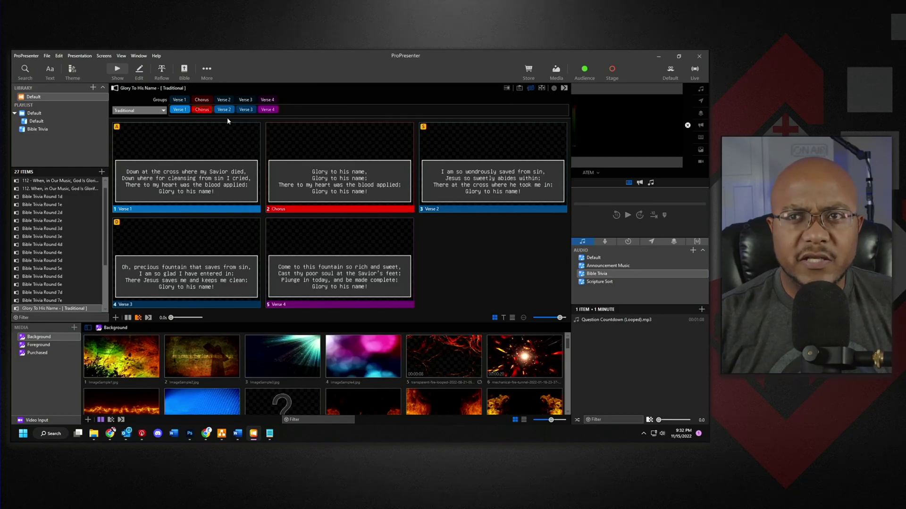
# - Drag Chorus into the Traditional arrangement after Verse 2 and after Verse 3
pyautogui.moveTo(214, 105)
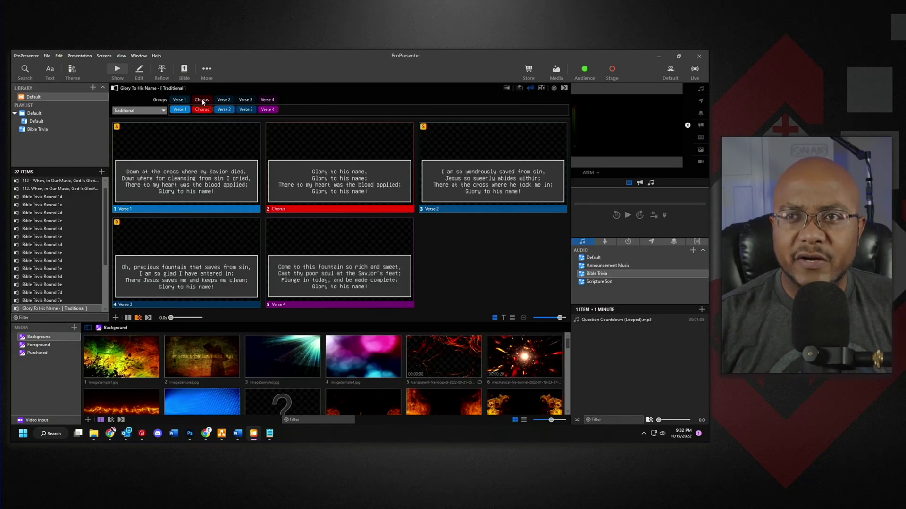
pyautogui.moveTo(212, 106); pyautogui.dragTo(279, 111)
pyautogui.moveTo(202, 101); pyautogui.dragTo(332, 112)
pyautogui.scroll(-2, 307, 225)
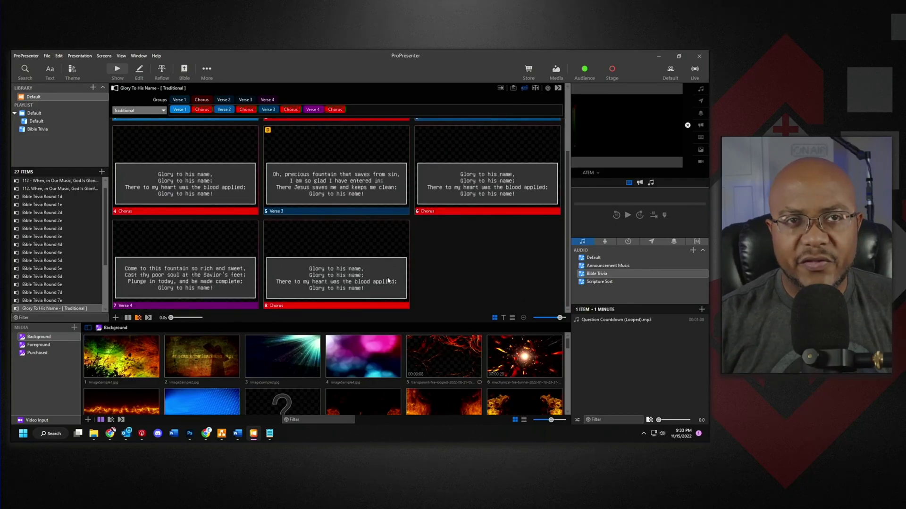
pyautogui.scroll(2, 210, 181)
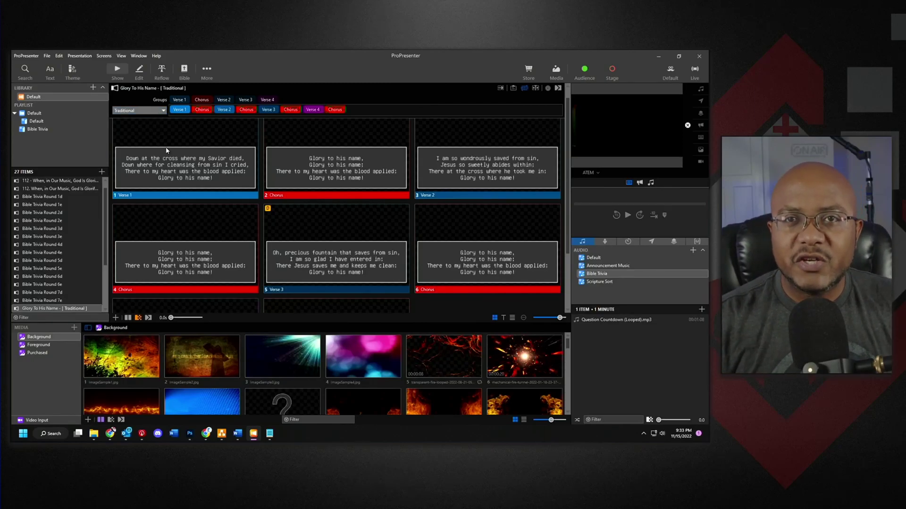
# - Create a new presentation named Intro-Outro from the File menu
pyautogui.click(80, 55)
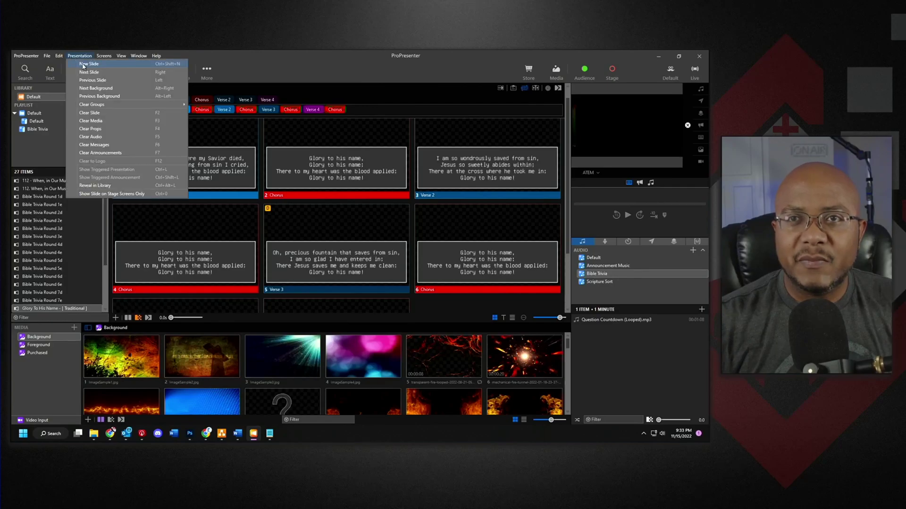
pyautogui.click(47, 56)
pyautogui.click(47, 56)
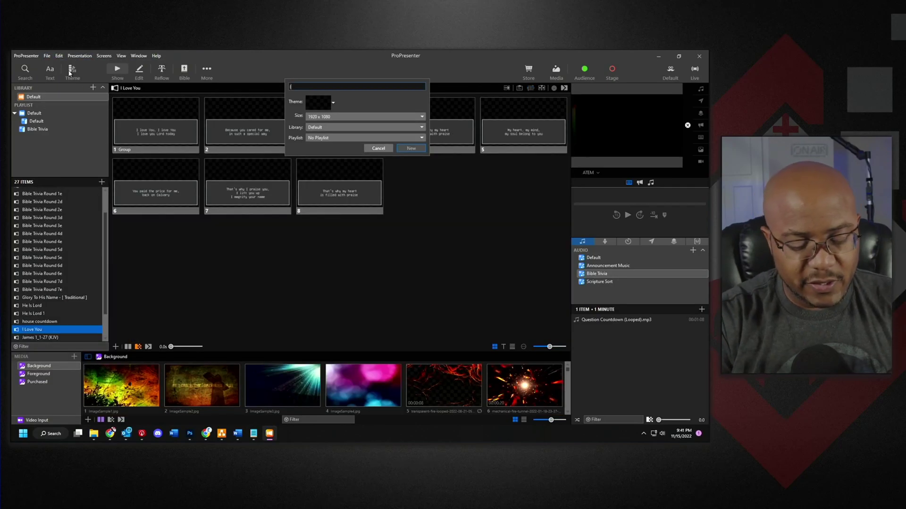
pyautogui.write('Intro-Outro')
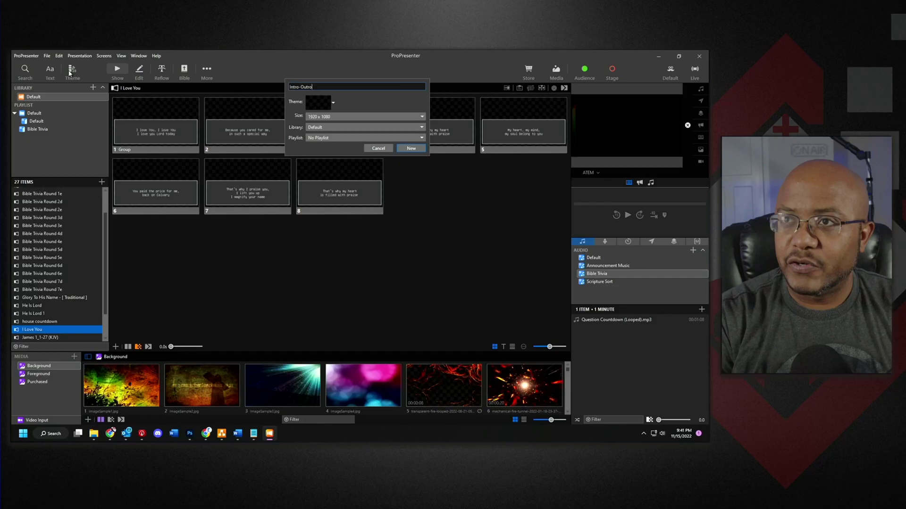
pyautogui.press('Return')
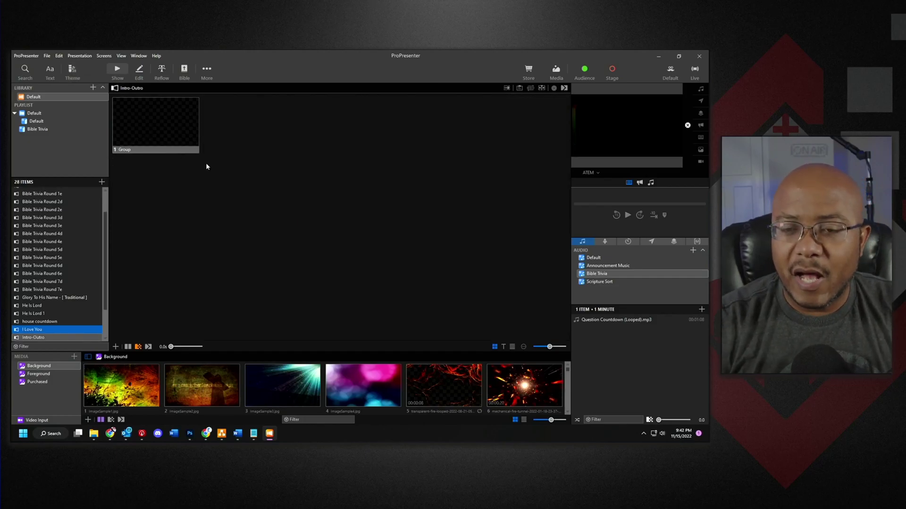
# - Import the Starting folder's 5min intro and ss1–ss10 images, overwriting existing files
pyautogui.click(110, 406)
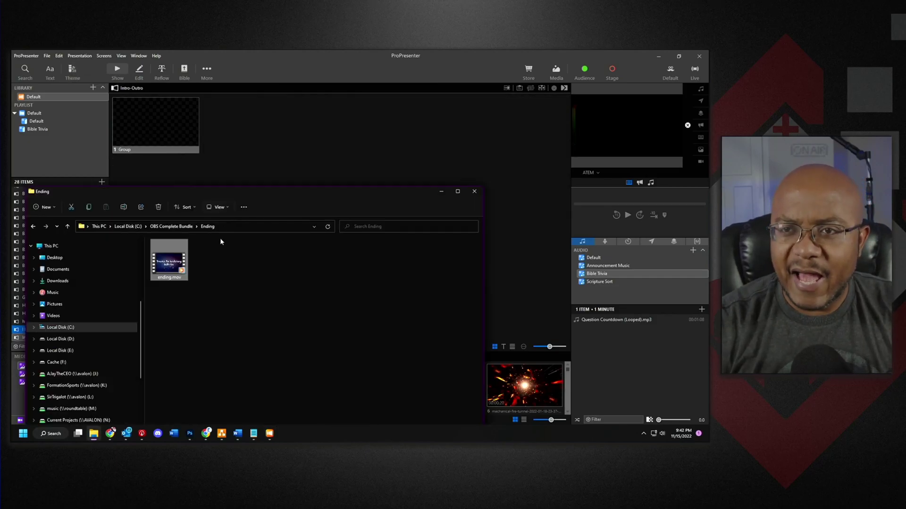
pyautogui.click(170, 228)
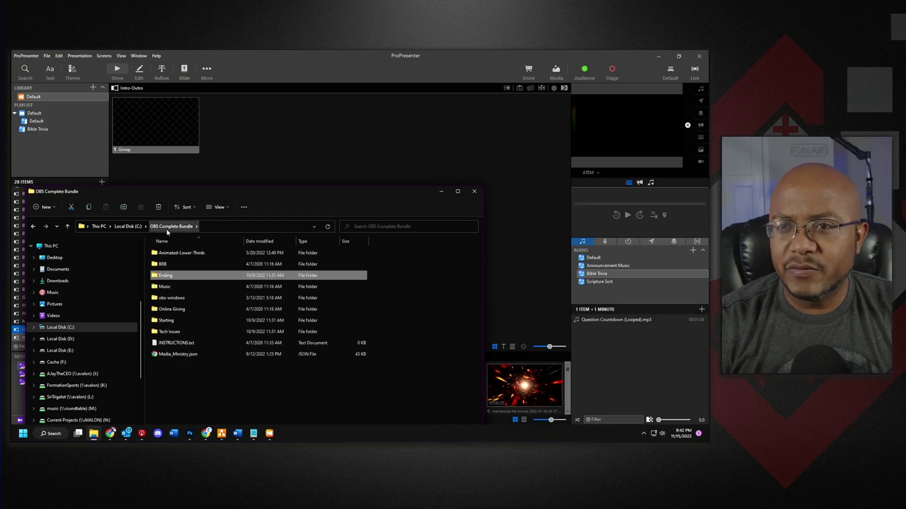
pyautogui.click(125, 227)
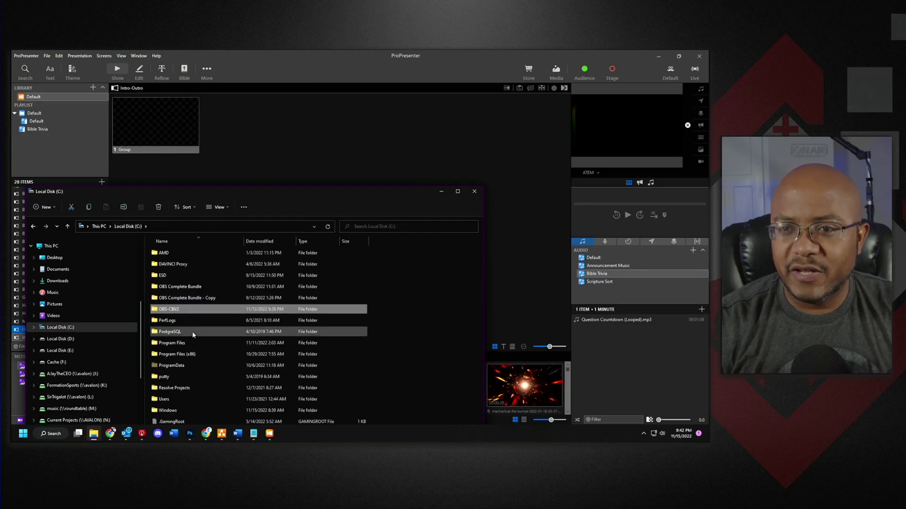
pyautogui.doubleClick(196, 286)
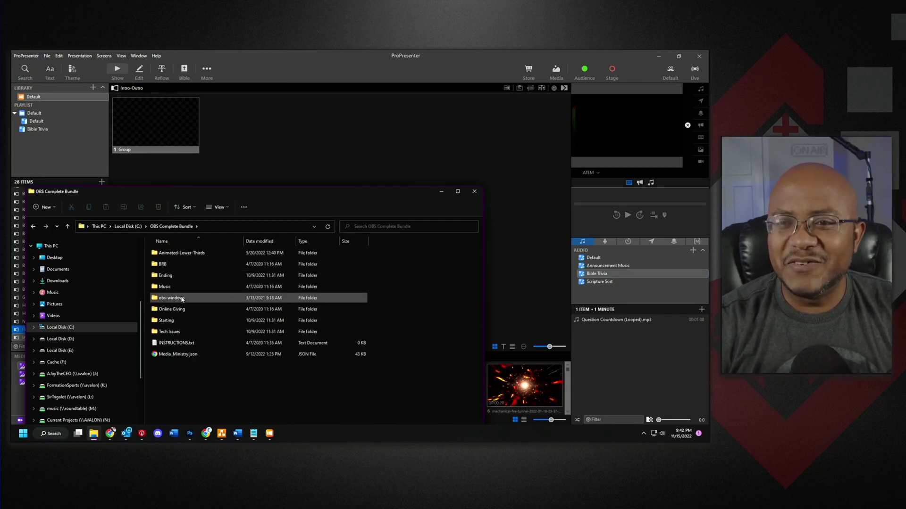
pyautogui.doubleClick(184, 320)
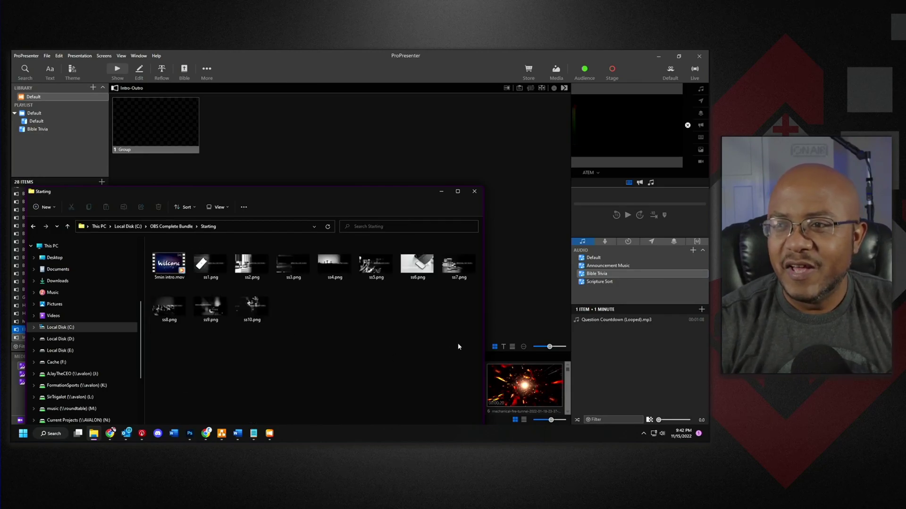
pyautogui.moveTo(458, 346); pyautogui.dragTo(165, 269)
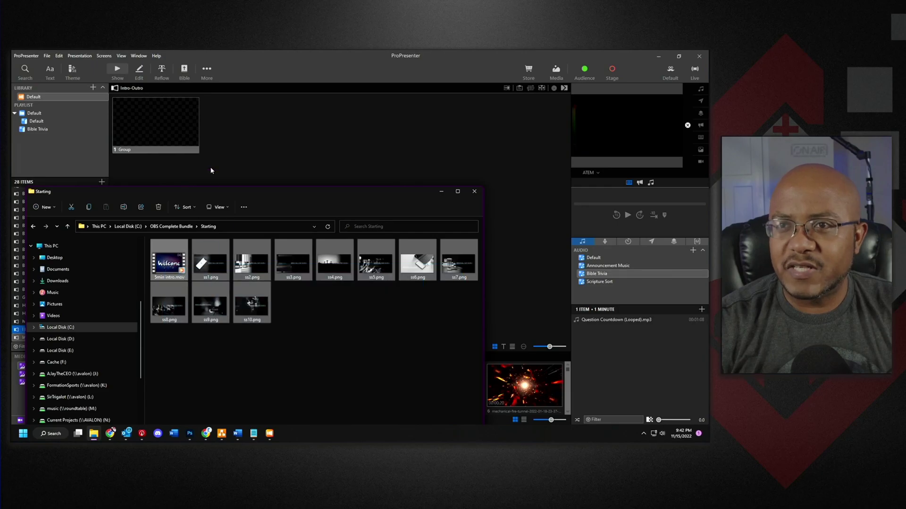
pyautogui.moveTo(211, 171); pyautogui.dragTo(205, 152)
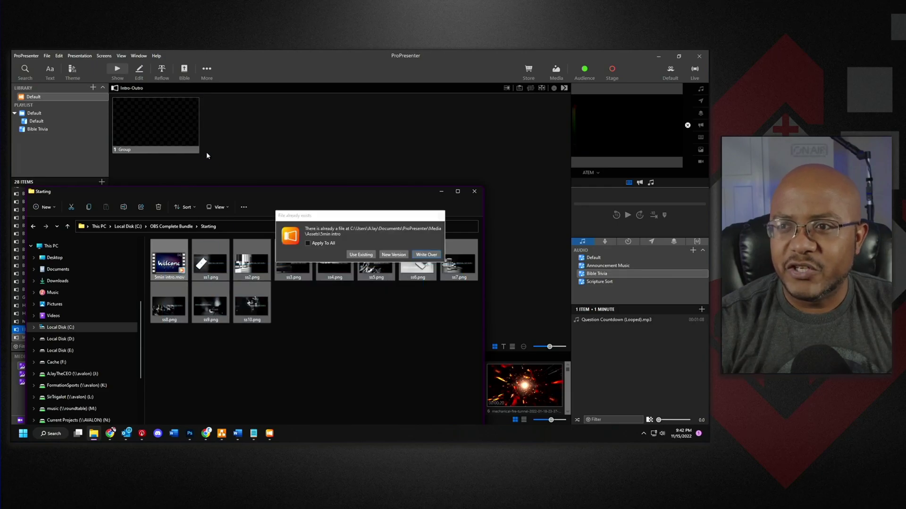
pyautogui.click(427, 255)
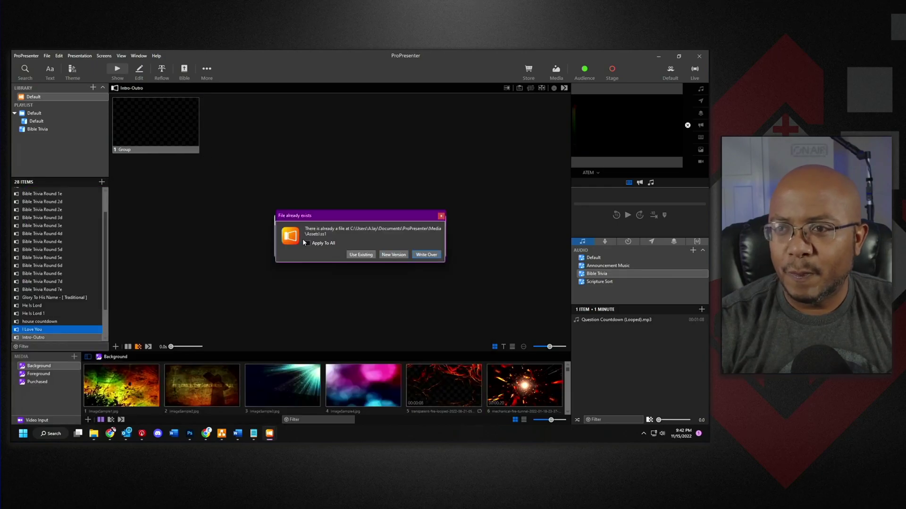
pyautogui.click(427, 255)
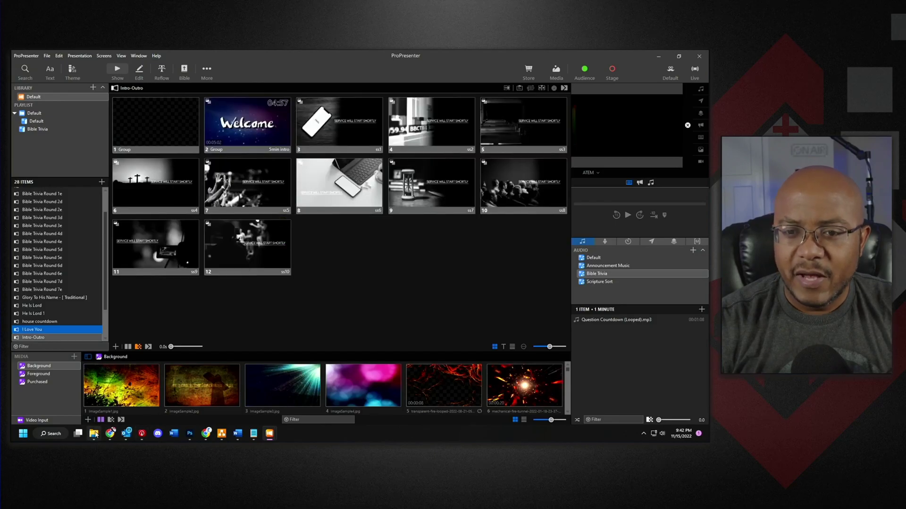
# - Add ending.mov from the Ending folder as a slide, overwriting the existing file
pyautogui.click(96, 434)
pyautogui.click(171, 227)
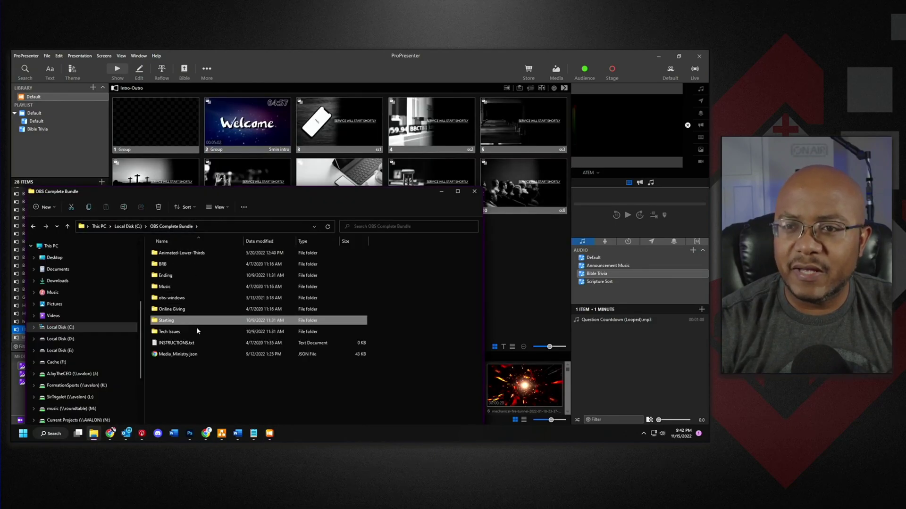
pyautogui.doubleClick(171, 276)
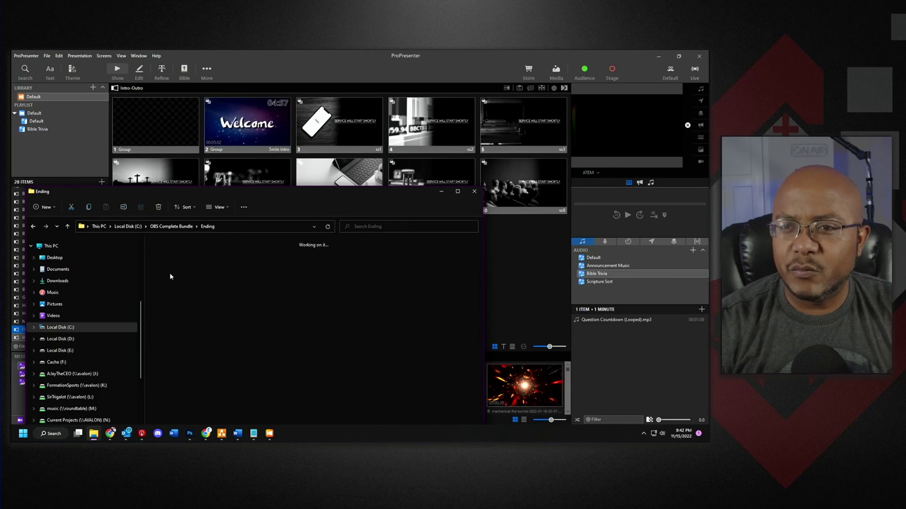
pyautogui.moveTo(175, 267); pyautogui.dragTo(507, 241)
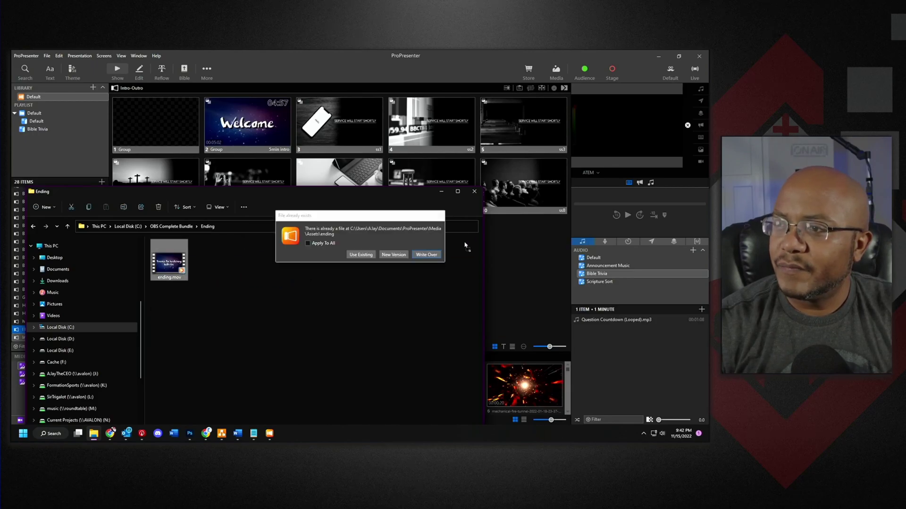
pyautogui.click(427, 255)
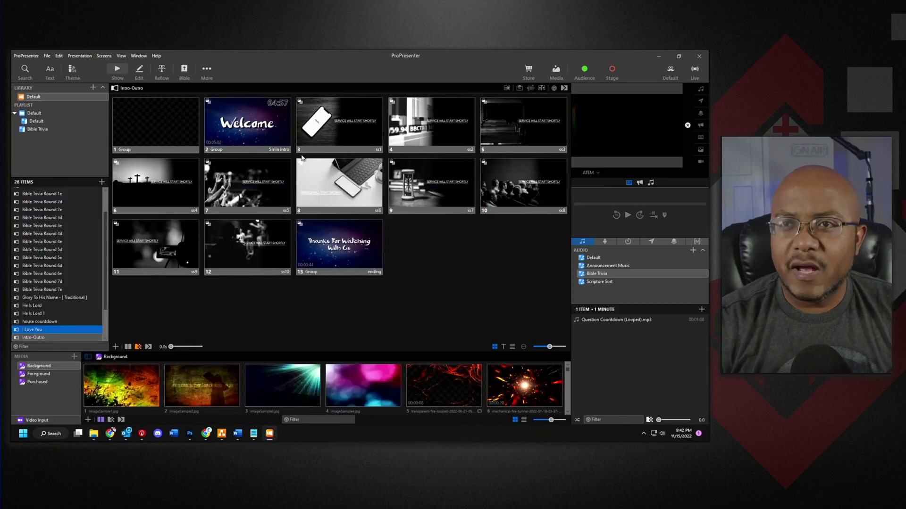
# - Delete the empty first slide of the Intro-Outro presentation
pyautogui.rightClick(170, 121)
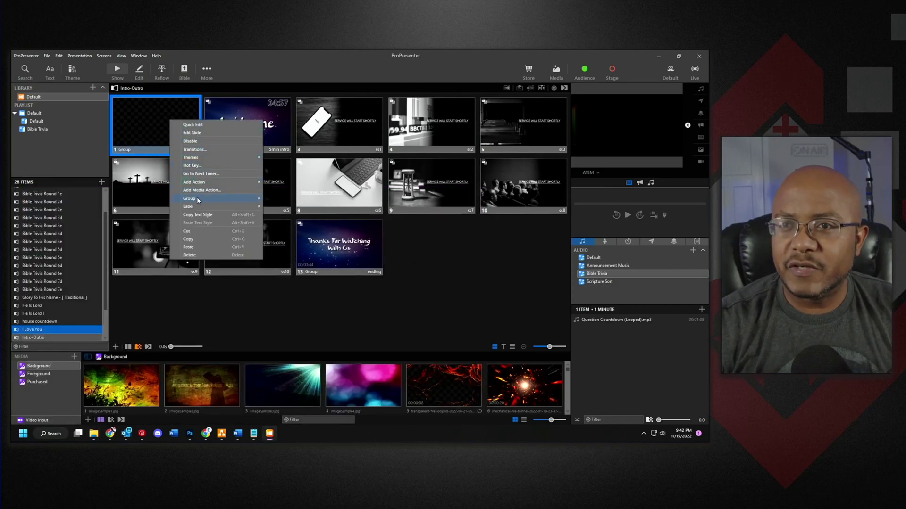
pyautogui.click(191, 254)
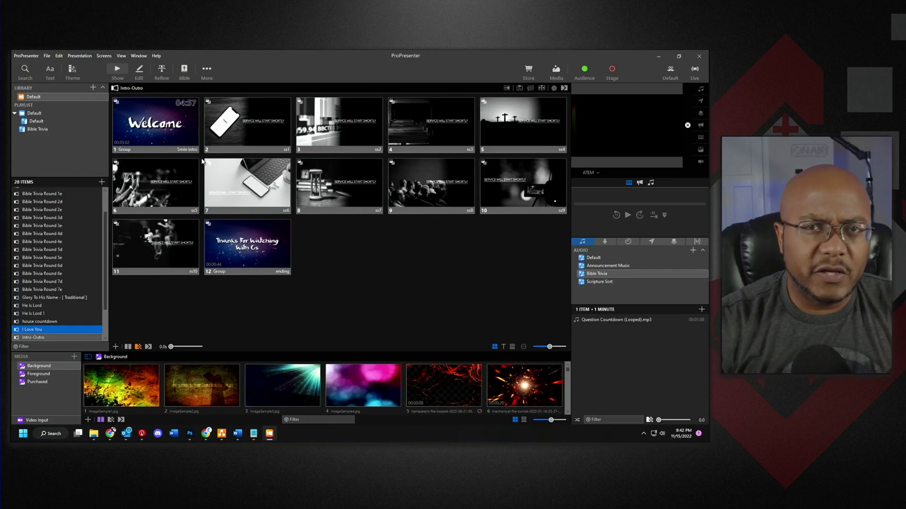
# - Change the Welcome video slide's group name to Preservice
pyautogui.rightClick(170, 128)
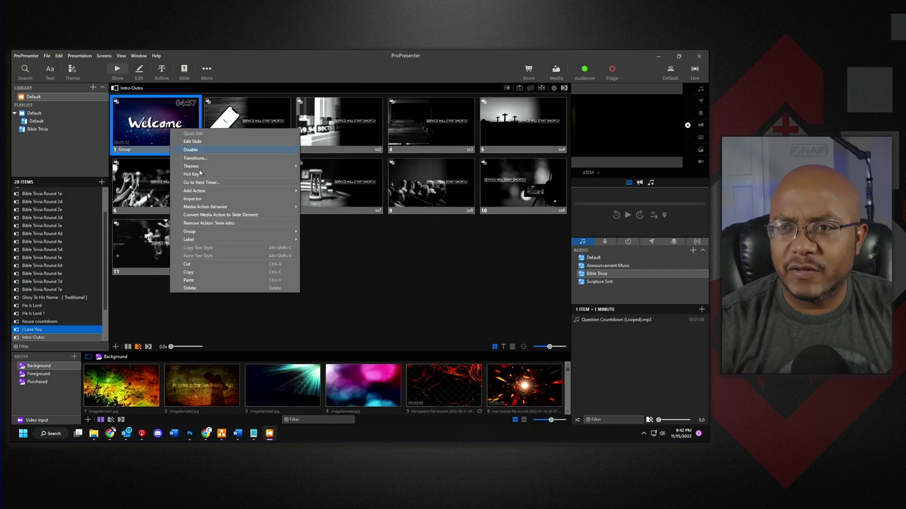
pyautogui.moveTo(211, 233)
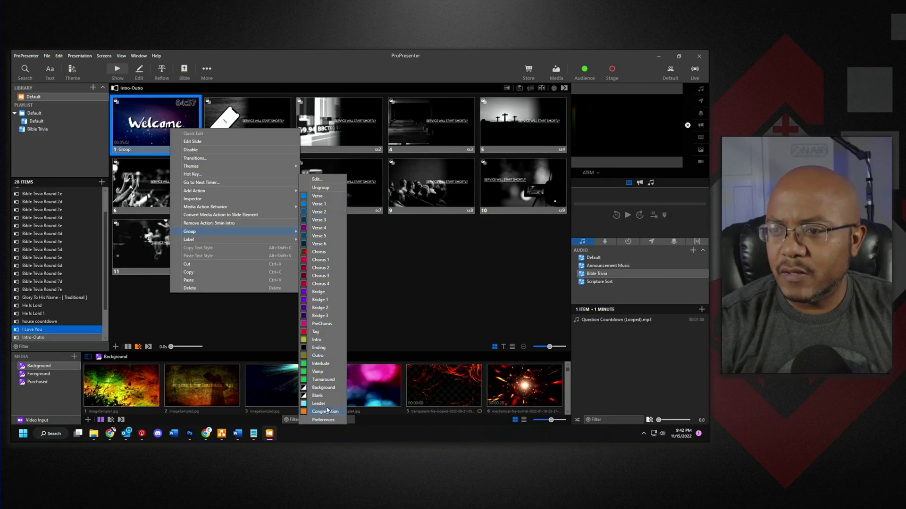
pyautogui.click(323, 180)
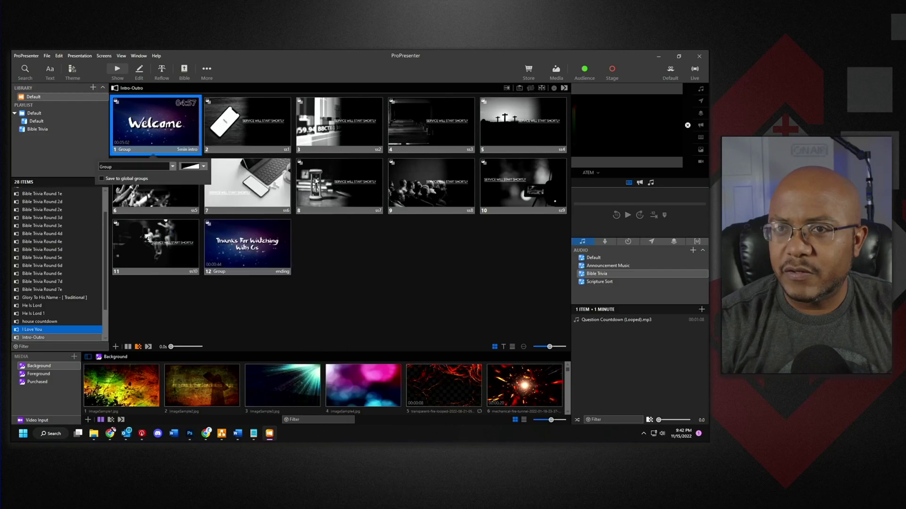
pyautogui.press('BackSpace')
pyautogui.press('BackSpace')
pyautogui.press('BackSpace')
pyautogui.press('BackSpace')
pyautogui.press('BackSpace')
pyautogui.write('P')
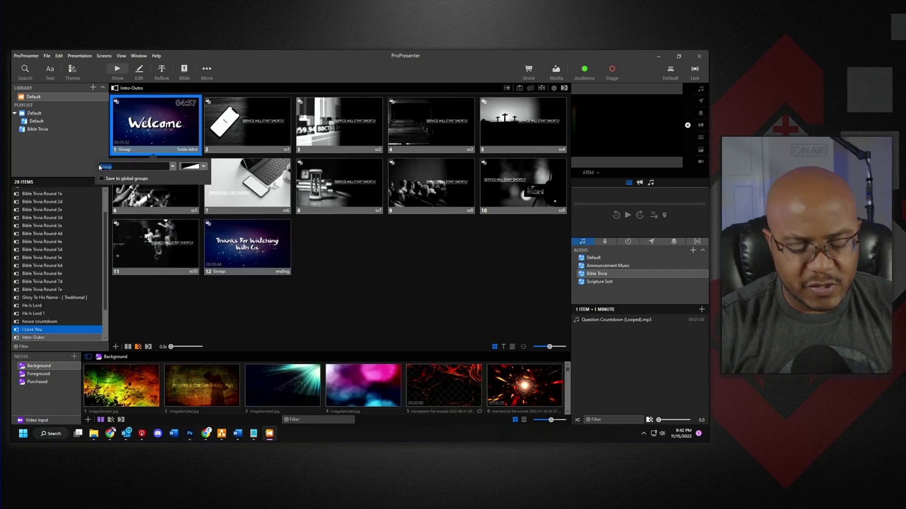
pyautogui.write('reservice')
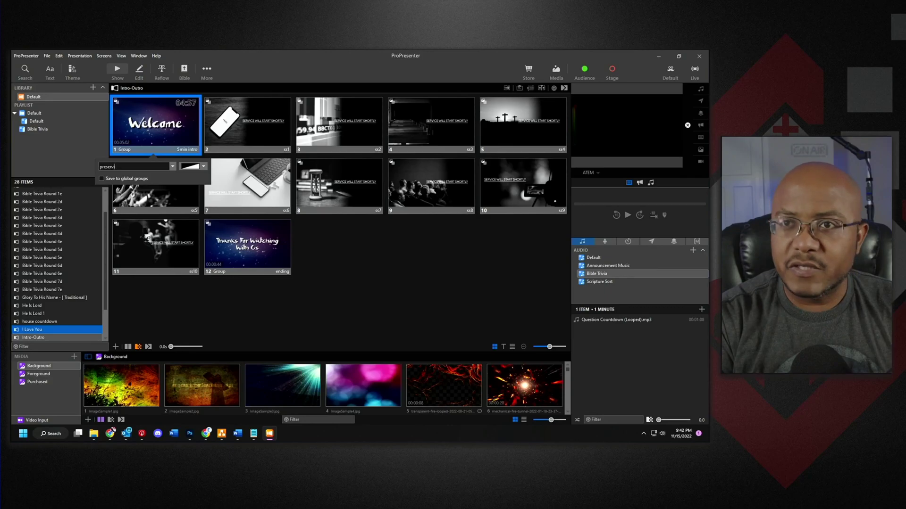
pyautogui.press('Return')
pyautogui.click(375, 256)
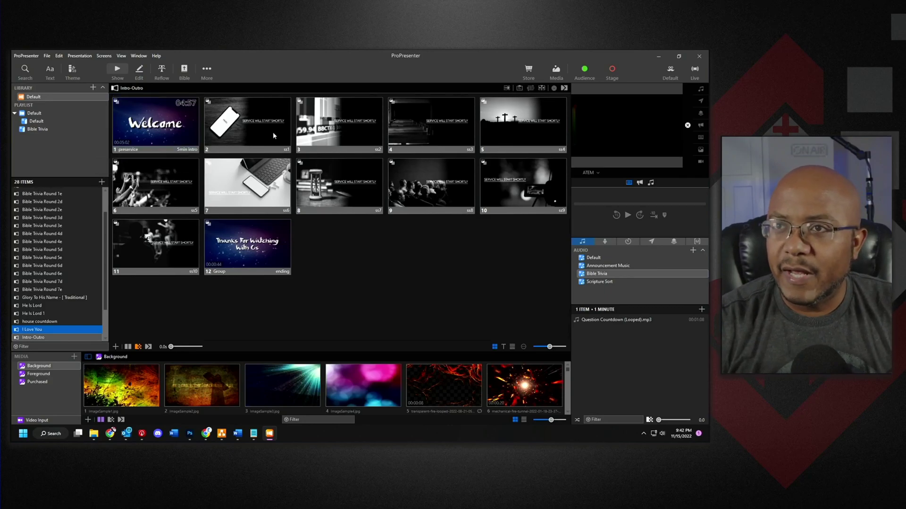
# - Give the Thanks For Watching slide the group name 'ending'
pyautogui.rightClick(254, 253)
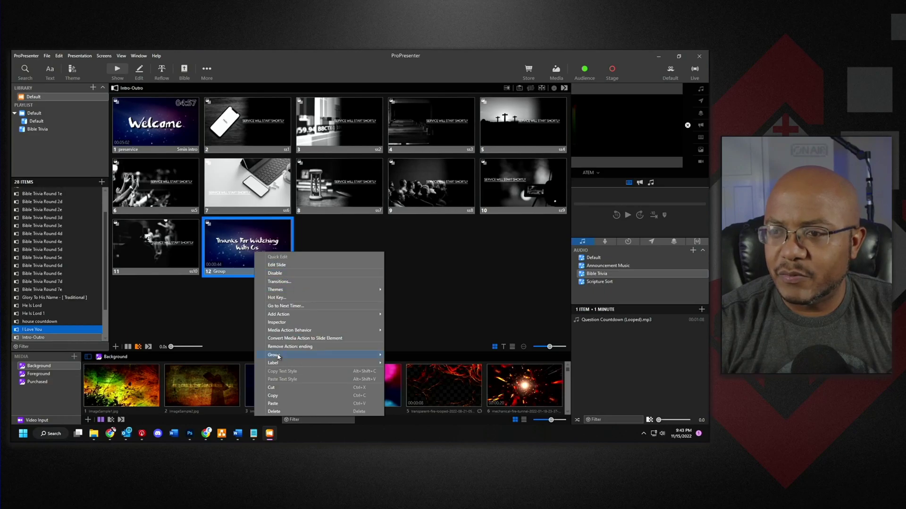
pyautogui.moveTo(278, 356)
pyautogui.click(410, 117)
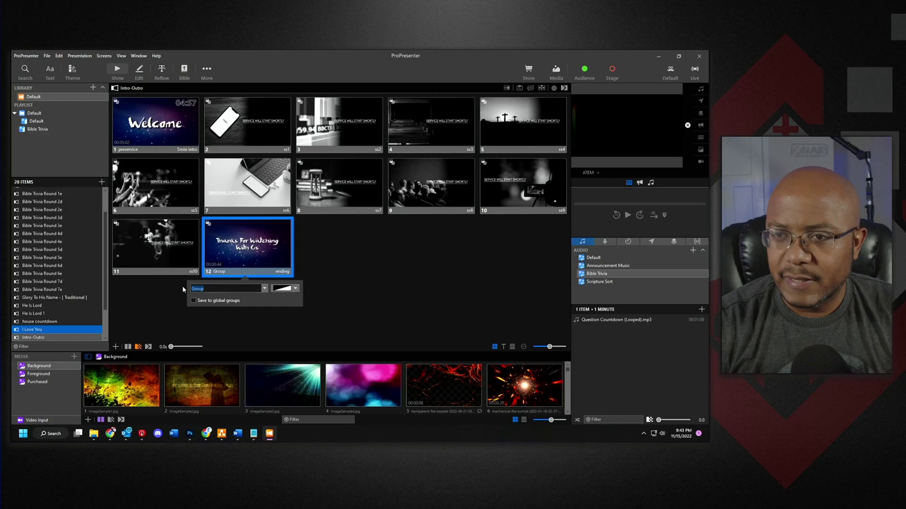
pyautogui.write('ending')
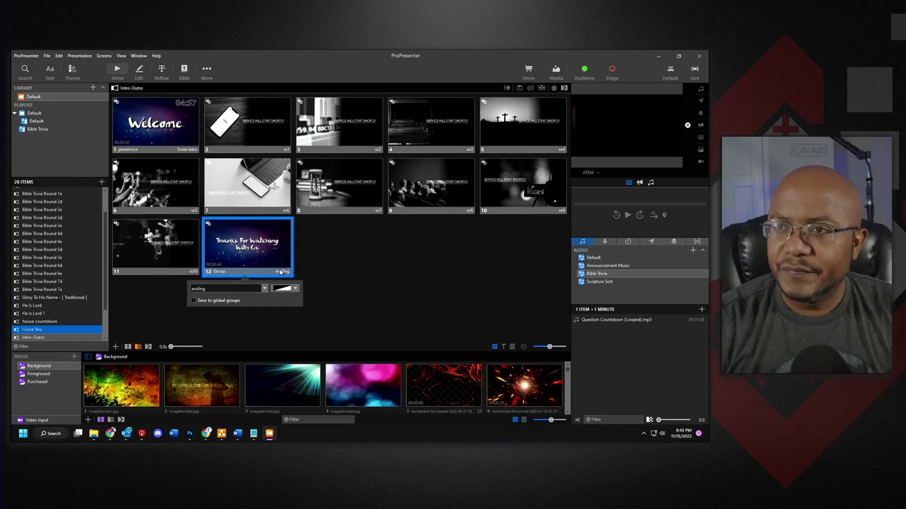
pyautogui.click(386, 283)
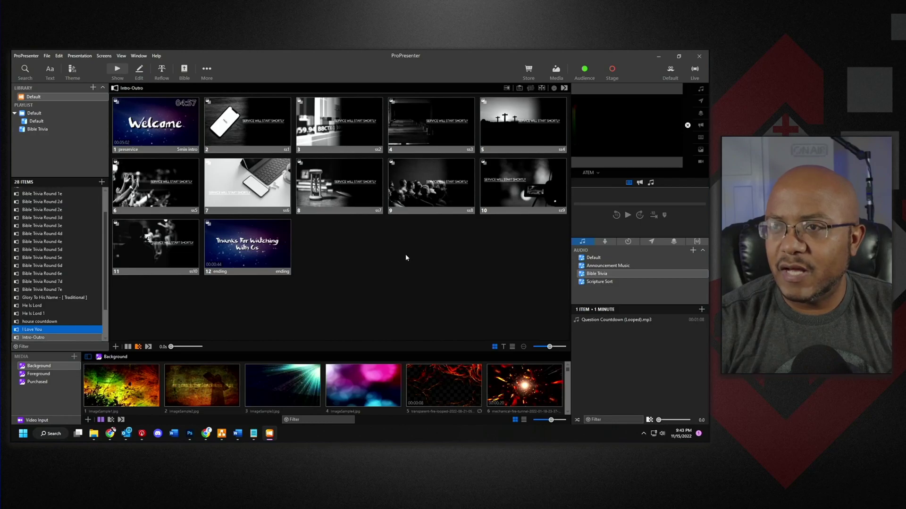
# - Insert og1.png from the Online Giving folder as a slide after slide 2
pyautogui.click(93, 433)
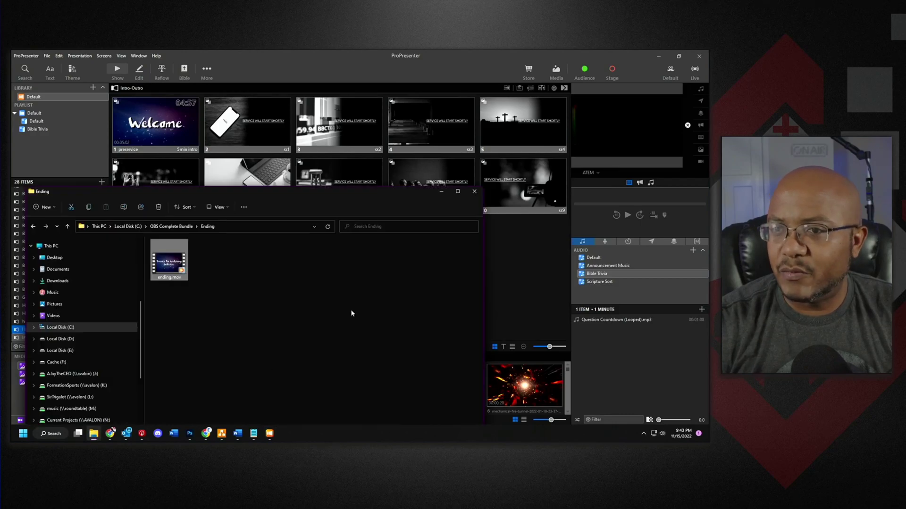
pyautogui.click(171, 227)
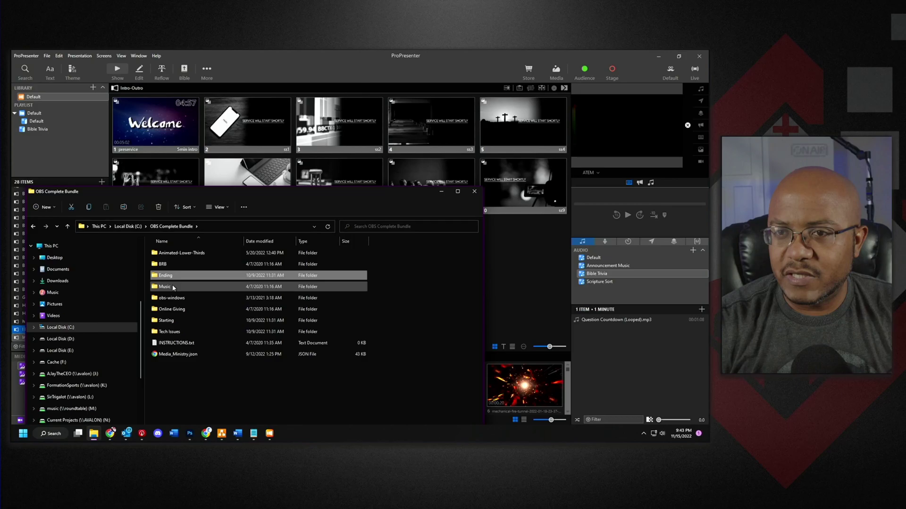
pyautogui.doubleClick(172, 309)
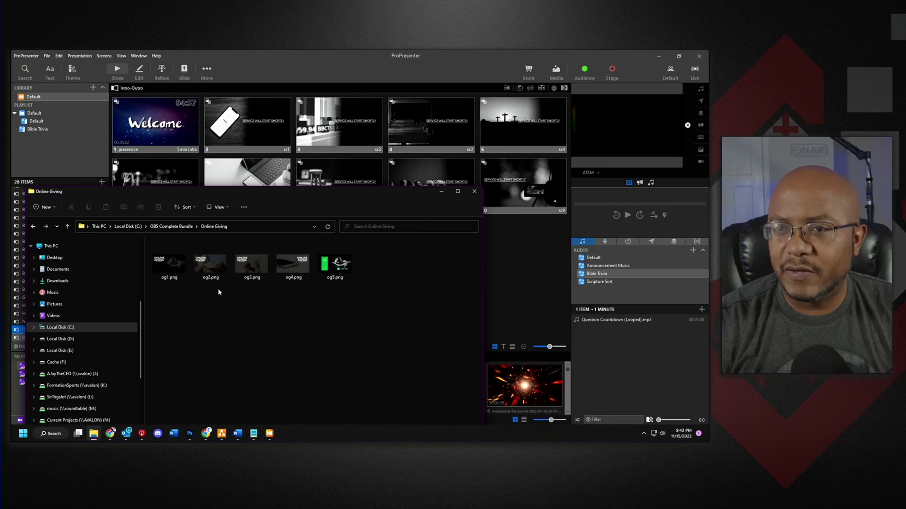
pyautogui.click(172, 268)
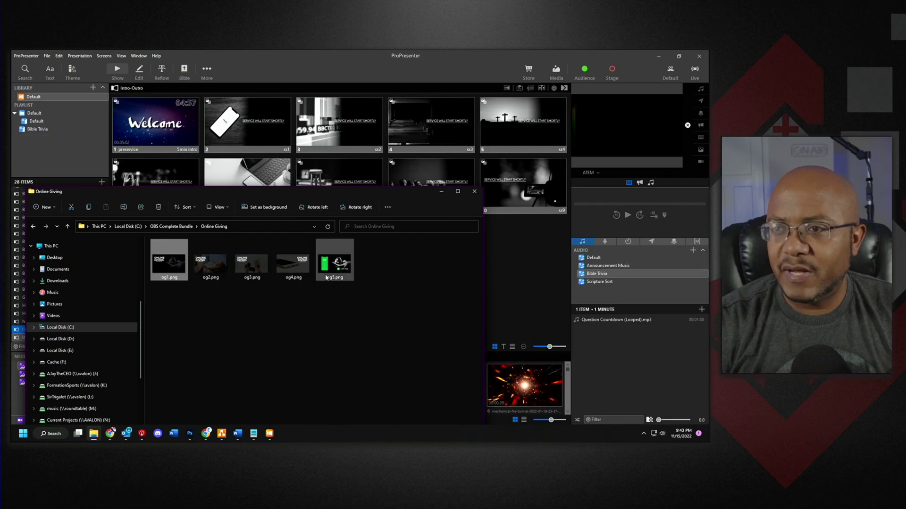
pyautogui.moveTo(179, 265)
pyautogui.mouseDown()
pyautogui.moveTo(220, 166)
pyautogui.moveTo(204, 150)
pyautogui.moveTo(294, 152)
pyautogui.mouseUp()
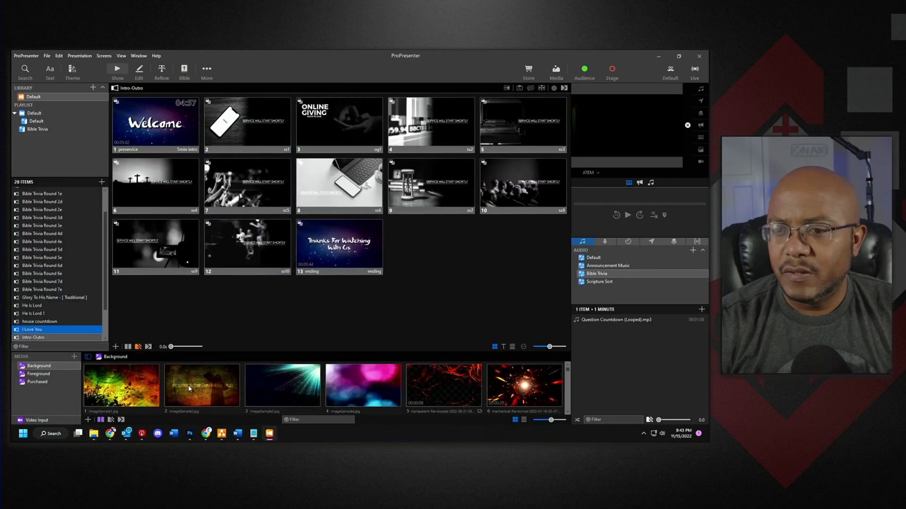
# - Select the unwanted slides from ss2 through slide 12 and open their context menu
pyautogui.click(424, 131)
pyautogui.keyDown('shift'); pyautogui.click(247, 249); pyautogui.keyUp('shift')
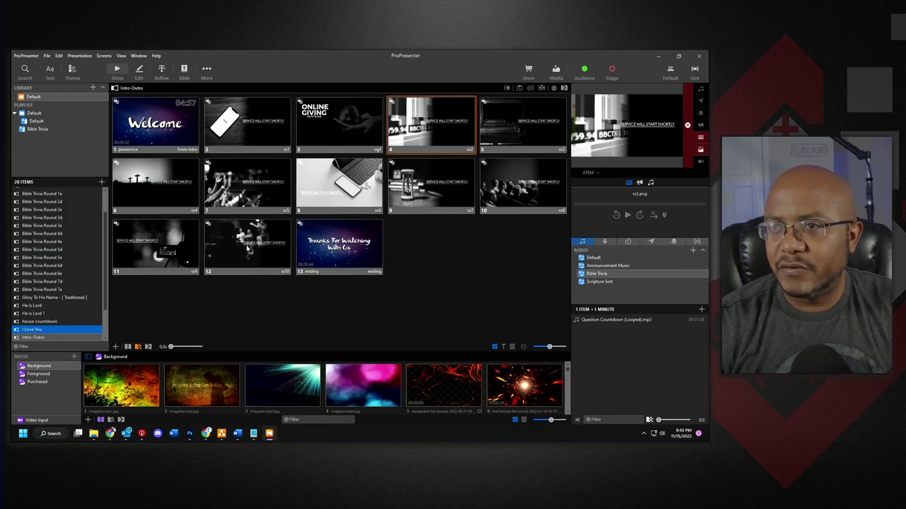
pyautogui.rightClick(411, 123)
# - Clear slides 4–12, then drag tech issues.png from OBS Complete Bundle > Tech Issues in as slide 4
pyautogui.click(432, 282)
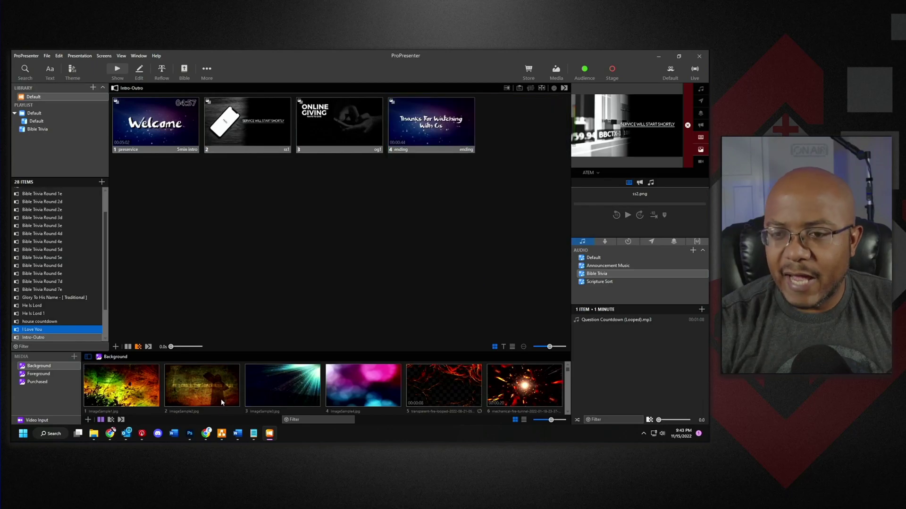
pyautogui.click(94, 433)
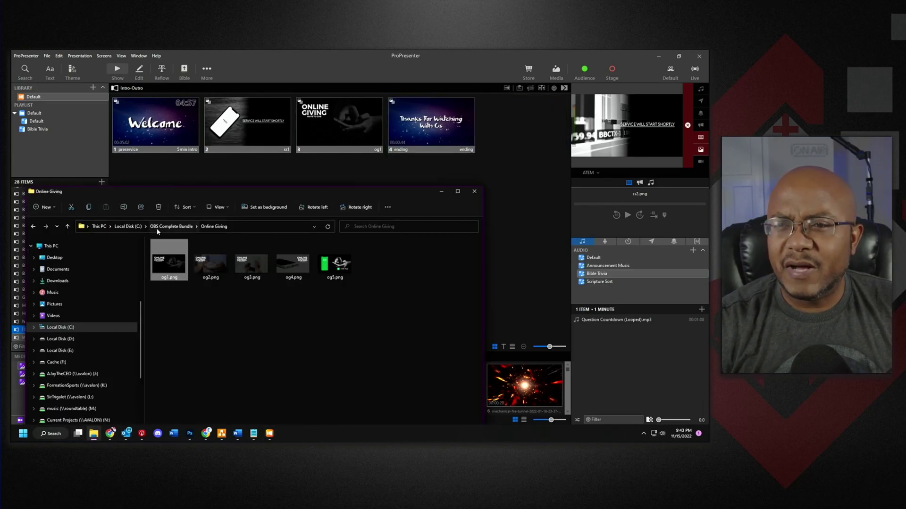
pyautogui.click(169, 227)
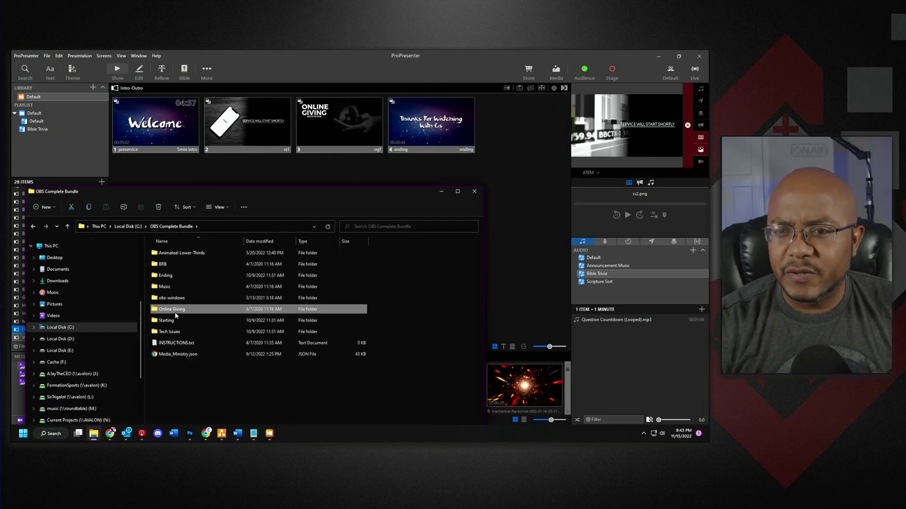
pyautogui.doubleClick(171, 332)
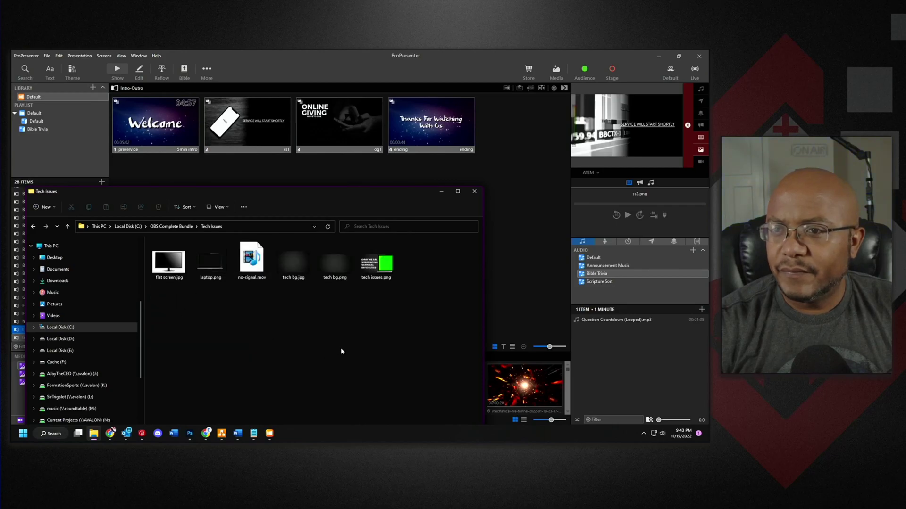
pyautogui.moveTo(376, 262); pyautogui.dragTo(384, 135)
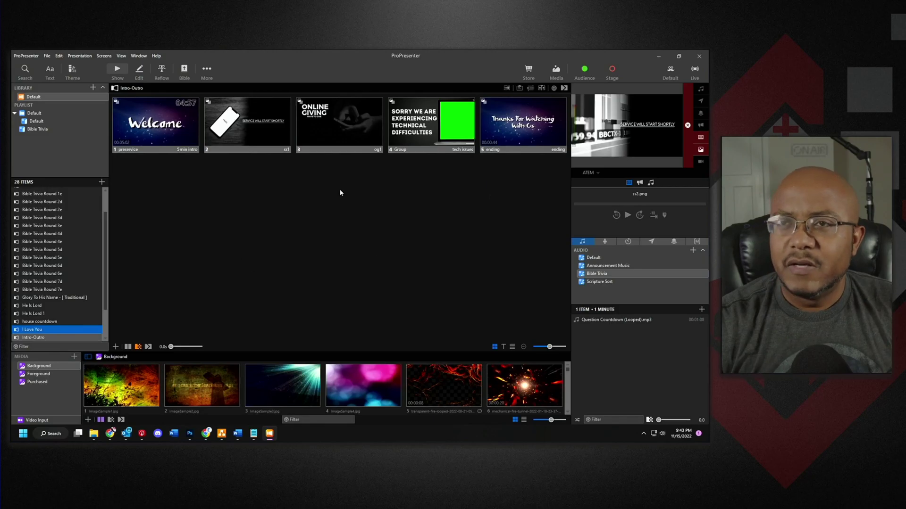
# - Name slide 3's group 'giving'
pyautogui.rightClick(349, 133)
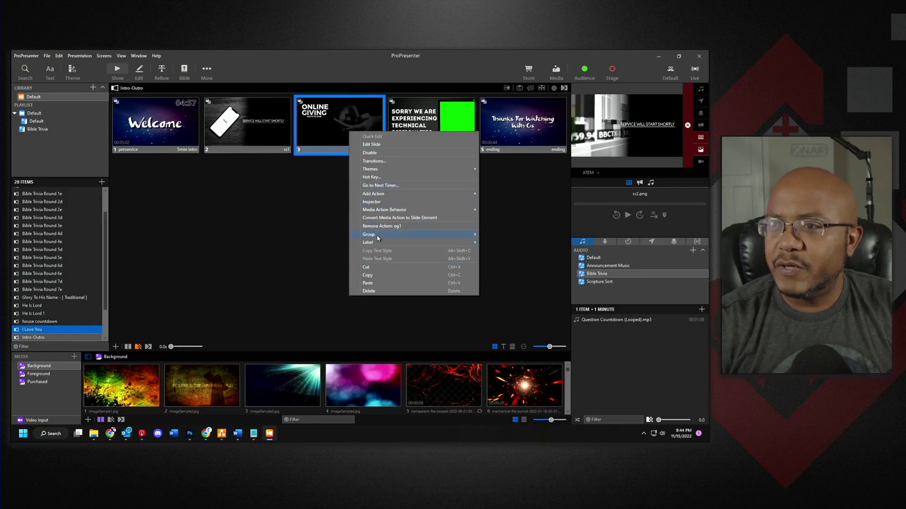
pyautogui.moveTo(377, 234)
pyautogui.click(503, 177)
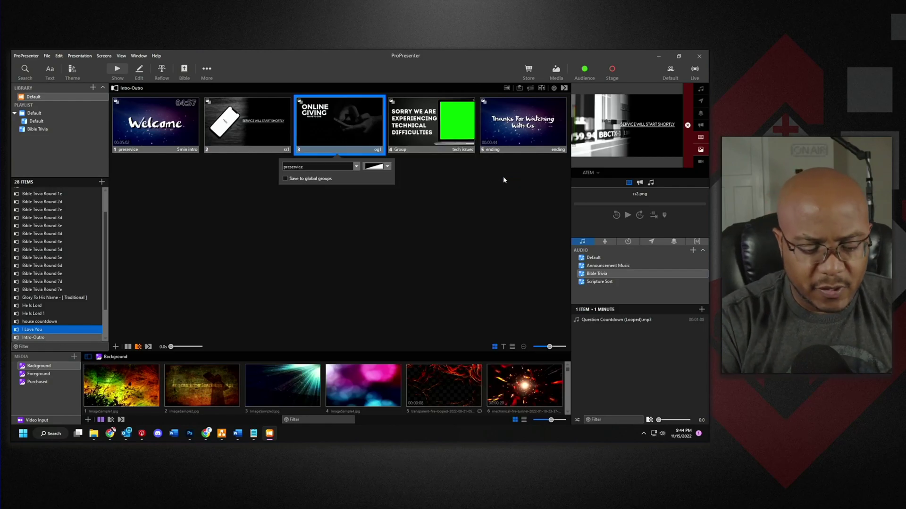
pyautogui.write('giving')
pyautogui.press('Return')
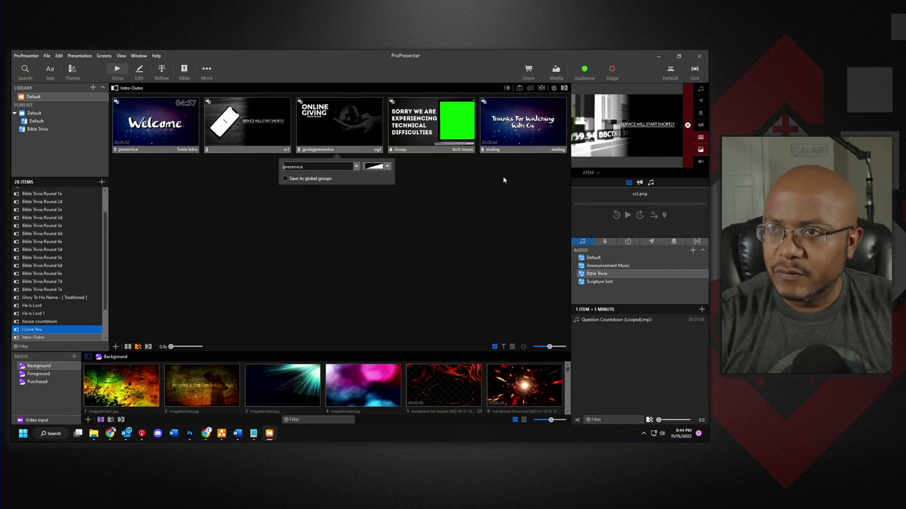
# - Remove the leftover 'preservice' text so slide 3's group name reads exactly 'giving'
pyautogui.rightClick(332, 136)
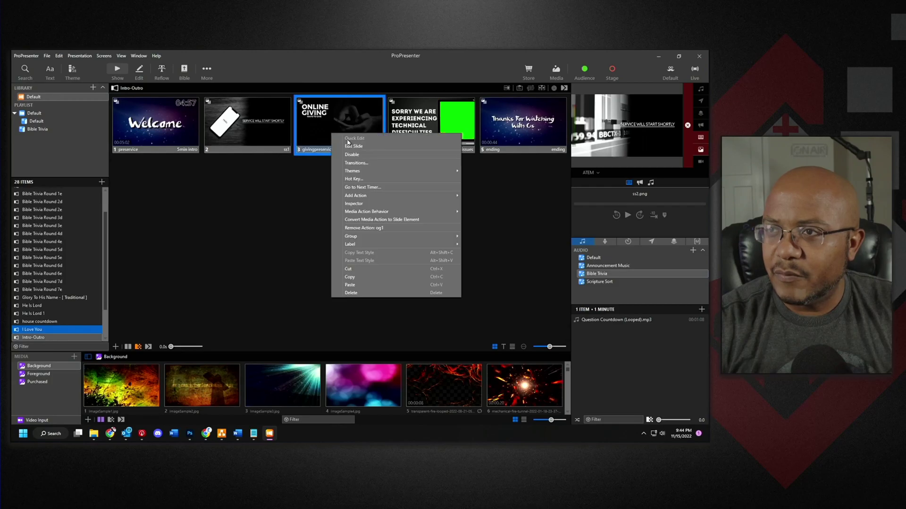
pyautogui.moveTo(353, 236)
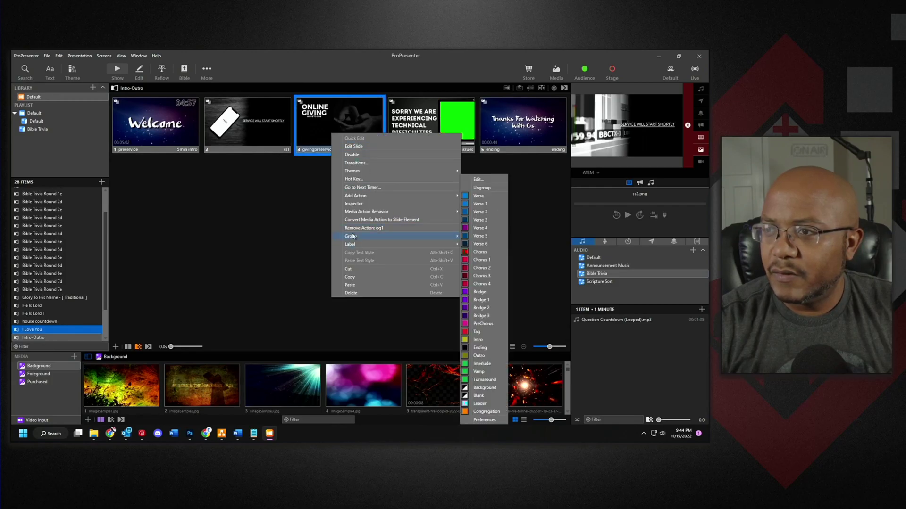
pyautogui.click(485, 183)
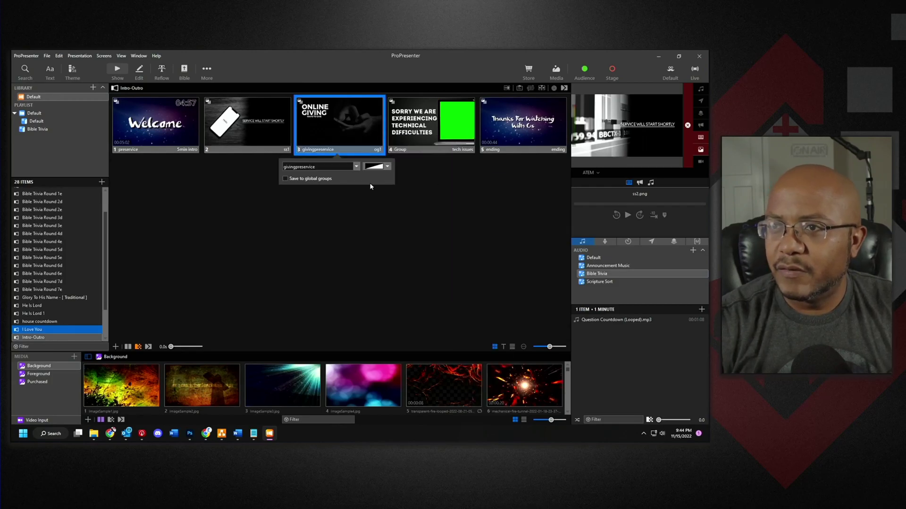
pyautogui.press('Right')
pyautogui.press('Right')
pyautogui.press('Right')
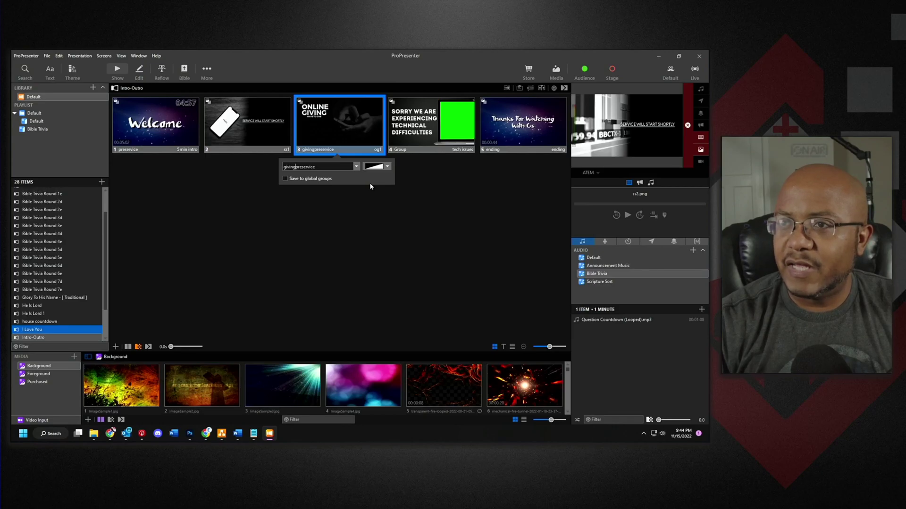
pyautogui.hotkey('shift', 'End')
pyautogui.press('Delete')
pyautogui.press('Return')
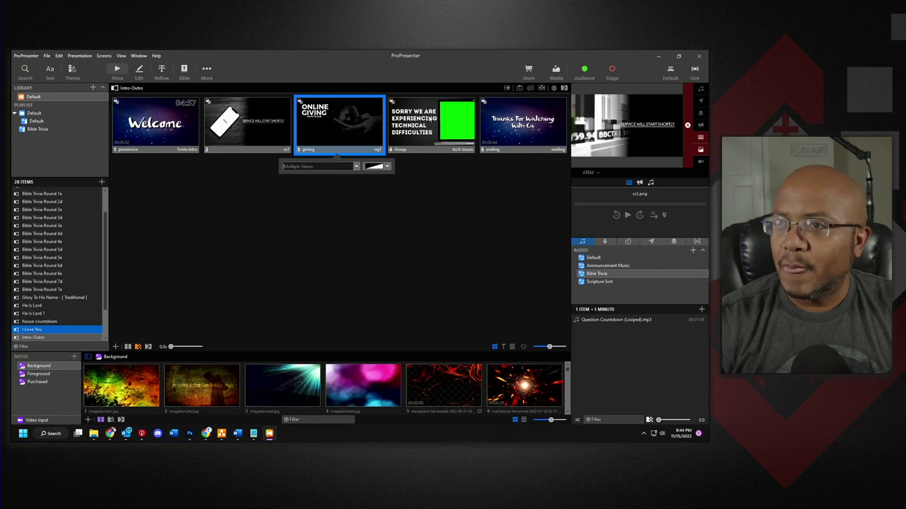
# - Replace the 'Group' name on slide 4, the tech issues slide, with 'issues'
pyautogui.rightClick(415, 132)
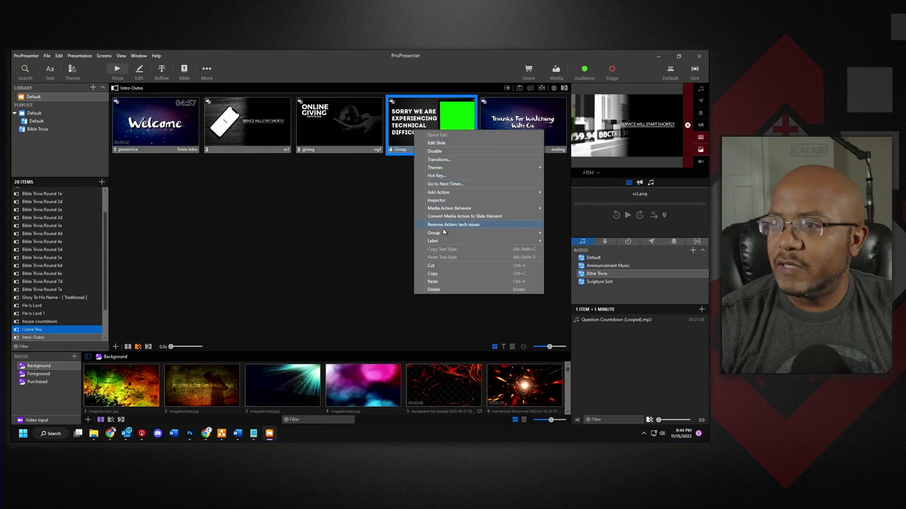
pyautogui.moveTo(443, 230)
pyautogui.click(568, 181)
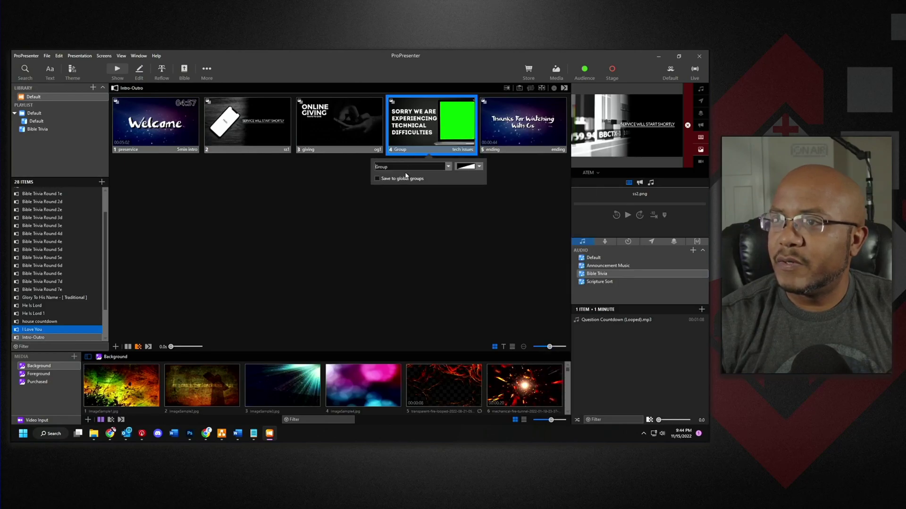
pyautogui.write('issues')
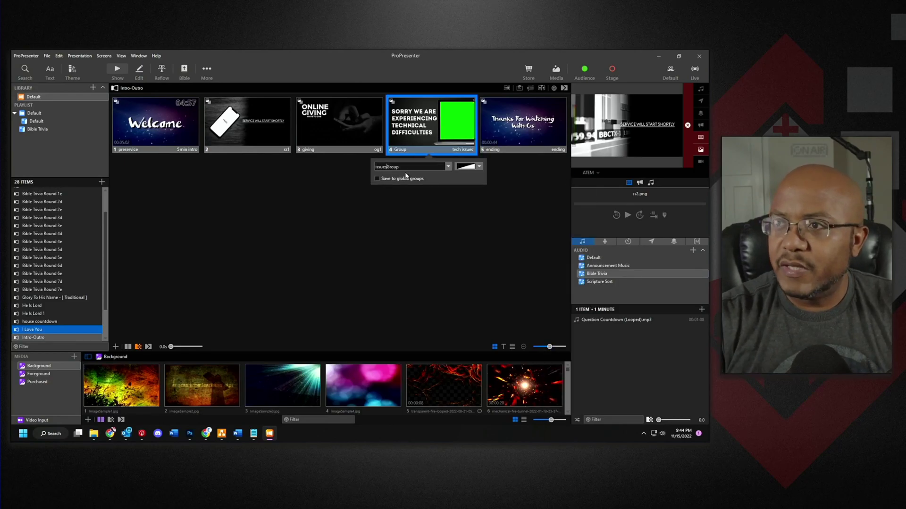
pyautogui.press('Delete')
pyautogui.press('Delete')
pyautogui.press('Delete')
pyautogui.press('Delete')
pyautogui.press('Delete')
pyautogui.click(413, 253)
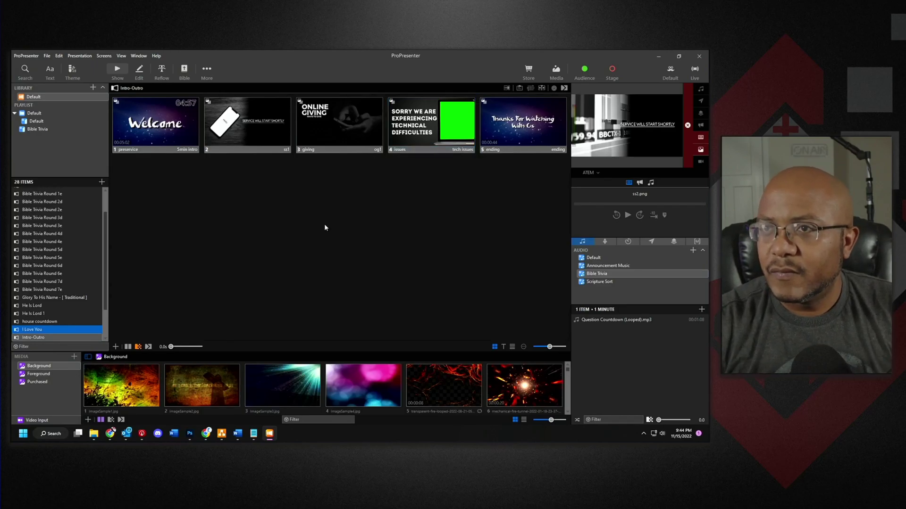
# - Give slide 2, the service-will-start-shortly image, the group name 'standby'
pyautogui.rightClick(258, 124)
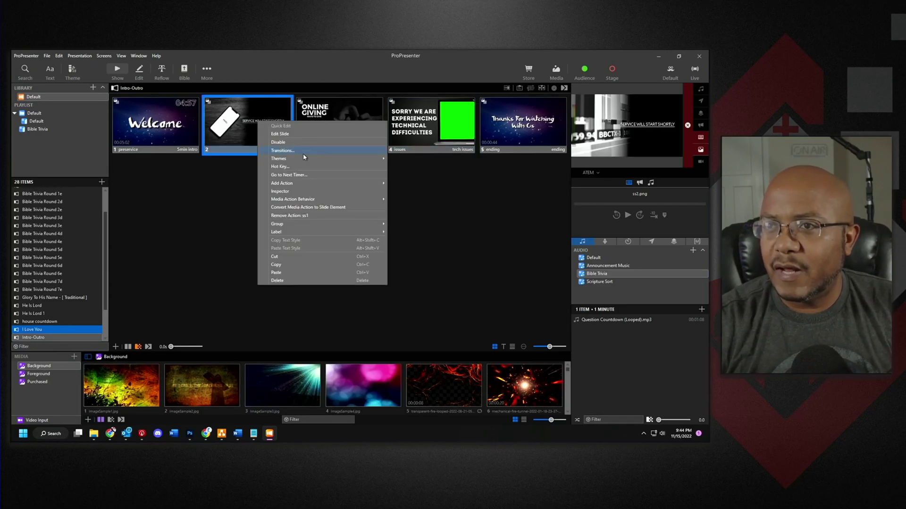
pyautogui.moveTo(293, 222)
pyautogui.click(410, 179)
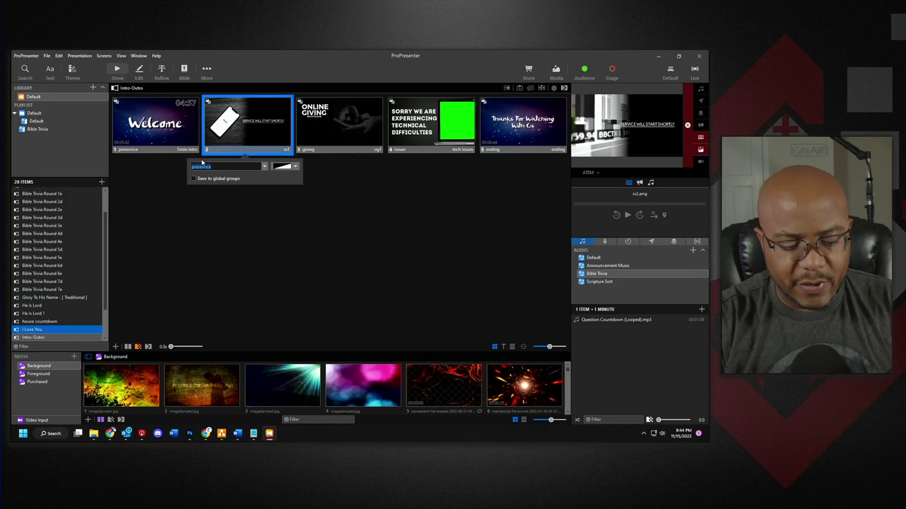
pyautogui.write('standby')
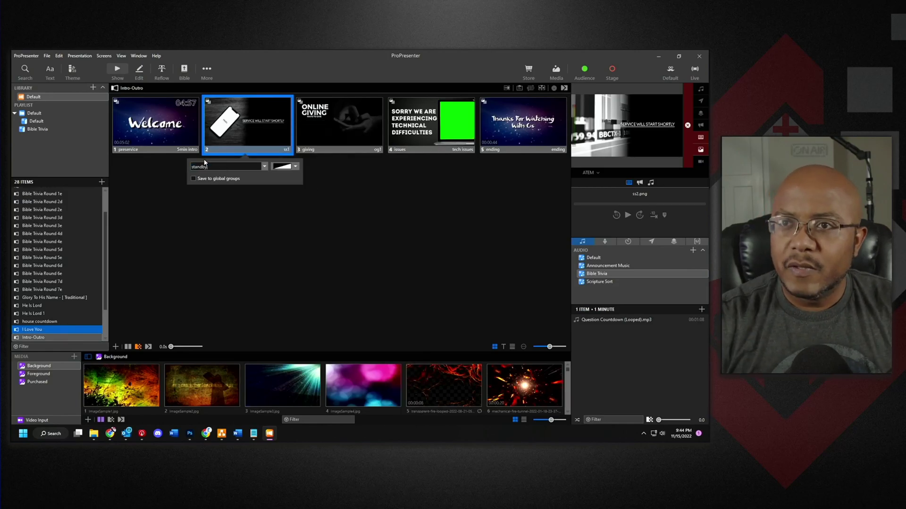
pyautogui.click(287, 227)
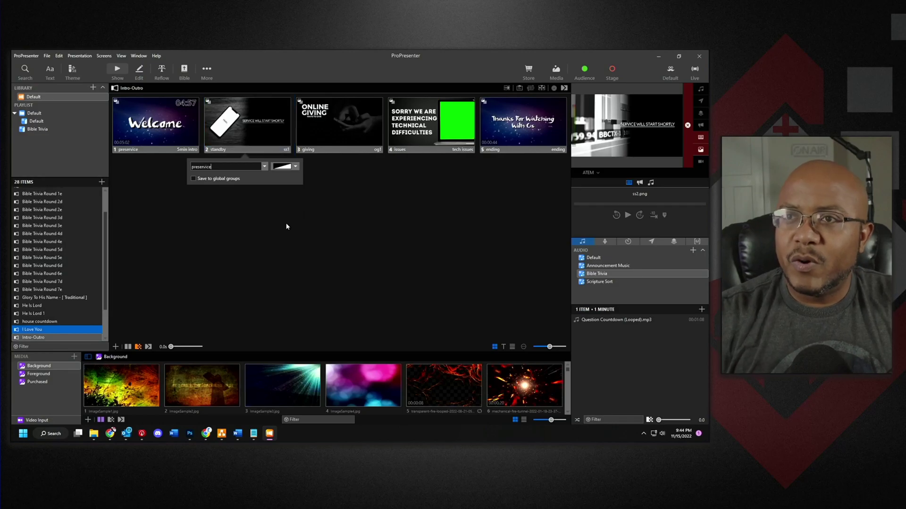
pyautogui.click(319, 238)
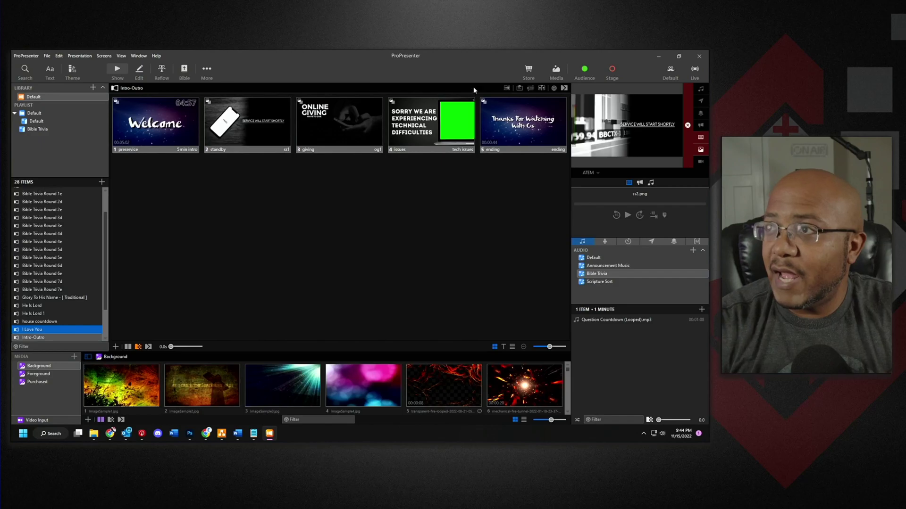
# - Turn on the arrangement view showing the groups preservice, standby, giving, issues and ending
pyautogui.click(530, 87)
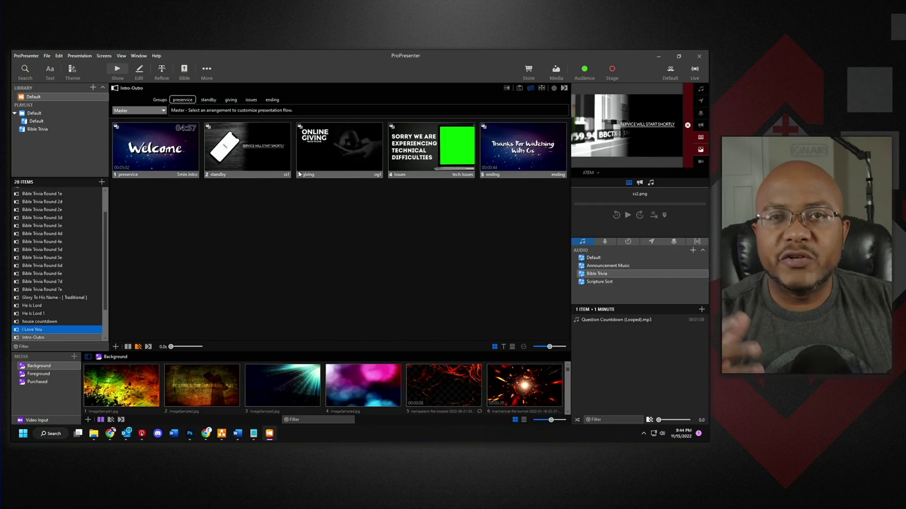
# - Add a new arrangement named 'Intro' and drop the ending group from it
pyautogui.click(164, 112)
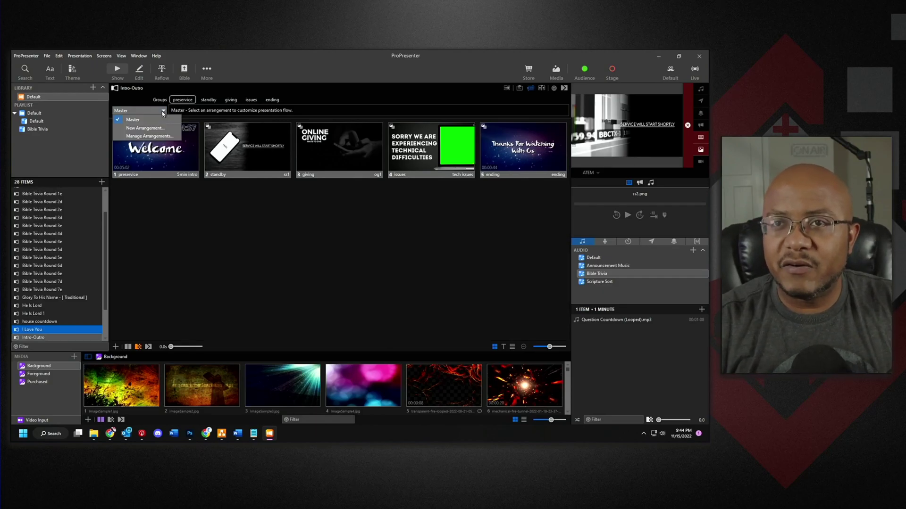
pyautogui.click(151, 129)
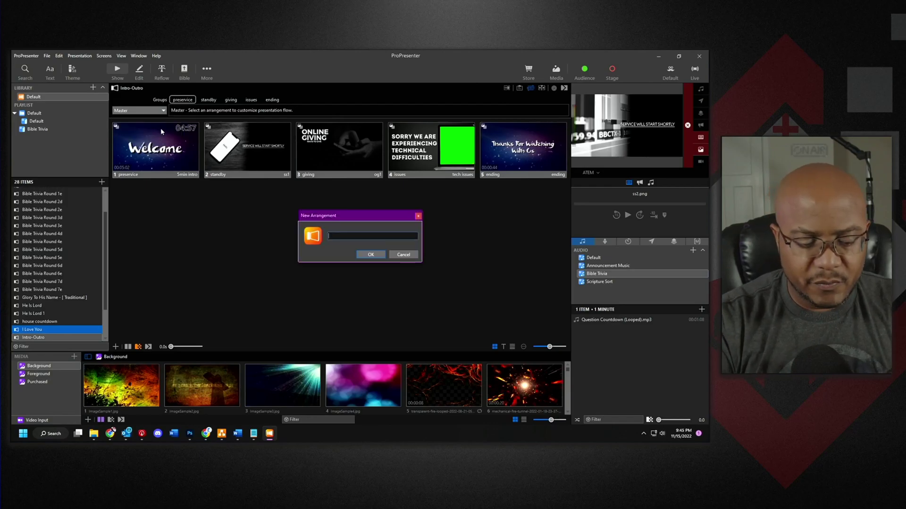
pyautogui.write('Intro')
pyautogui.press('Return')
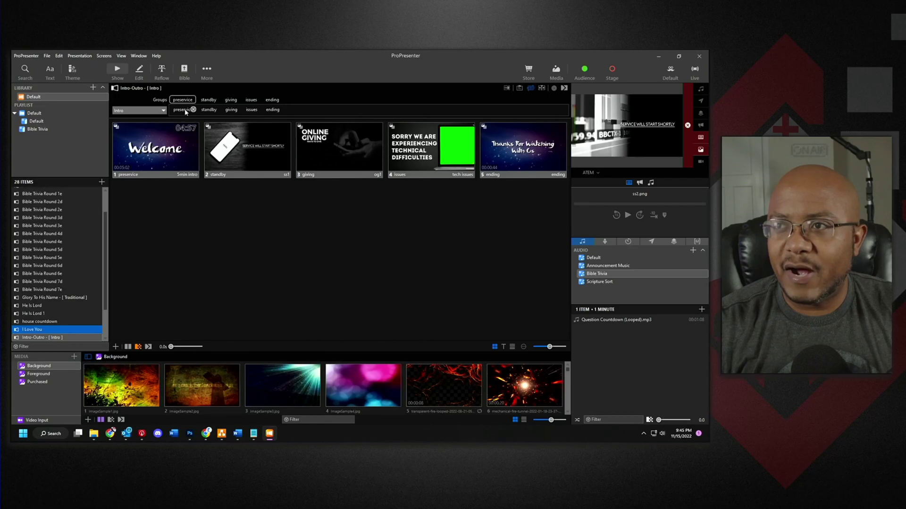
pyautogui.click(281, 110)
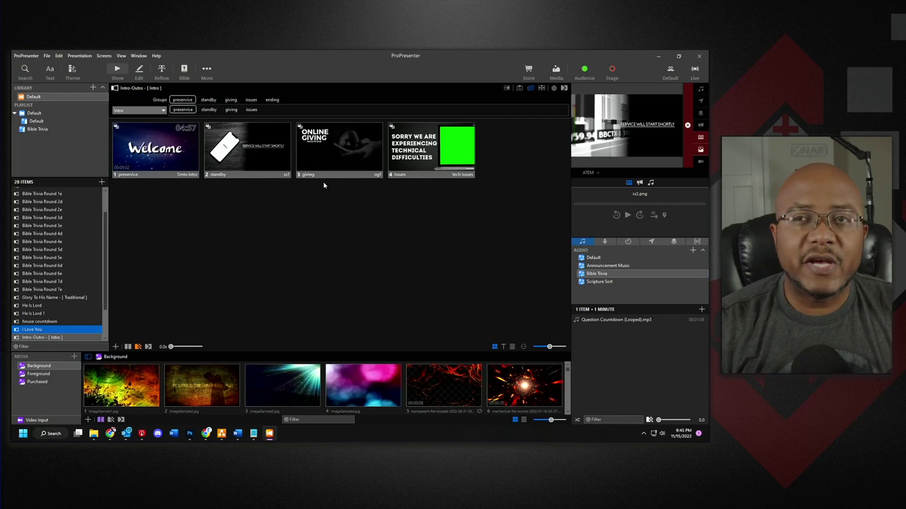
# - Create an 'outro' arrangement, removing preservice, giving and standby and moving ending before issues
pyautogui.click(158, 111)
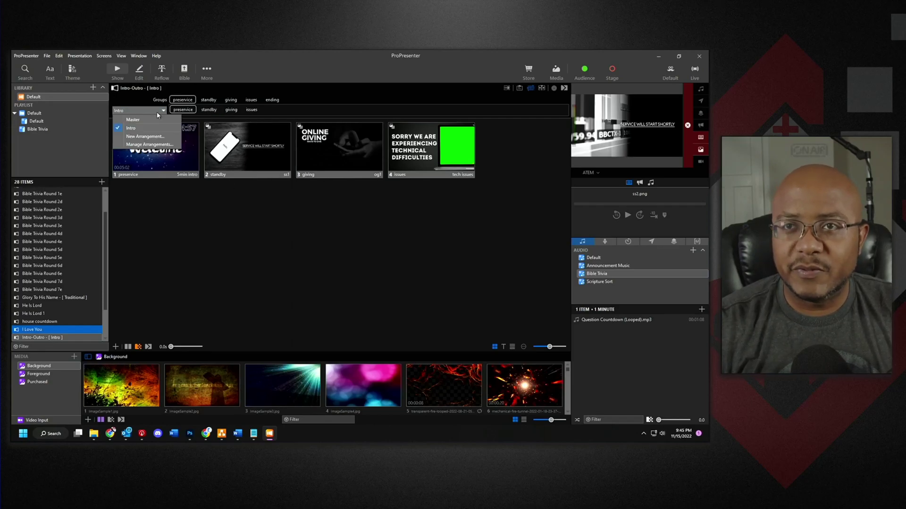
pyautogui.click(137, 137)
pyautogui.write('outr')
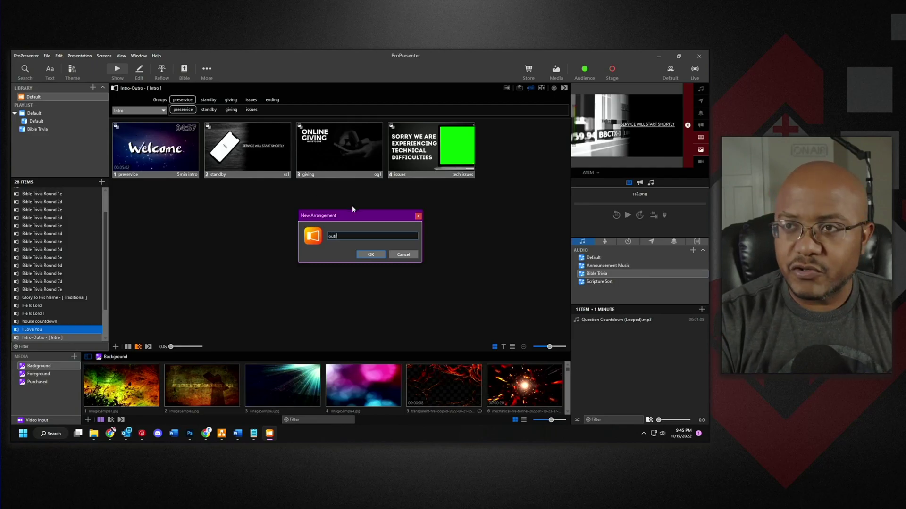
pyautogui.write('o')
pyautogui.press('Return')
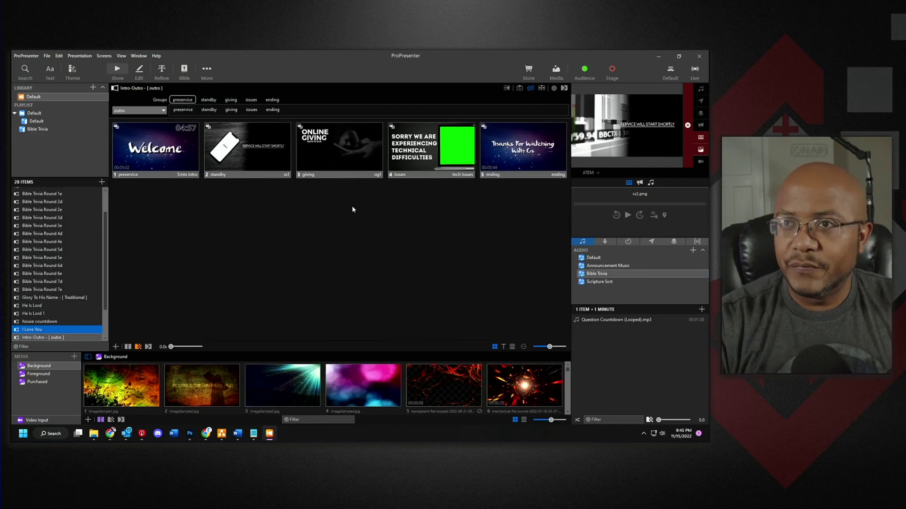
pyautogui.click(193, 110)
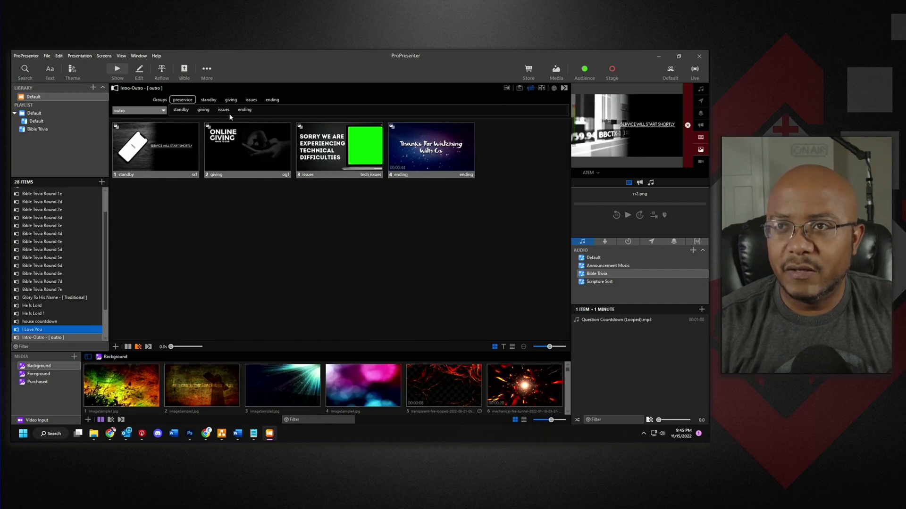
pyautogui.moveTo(182, 110); pyautogui.dragTo(173, 113)
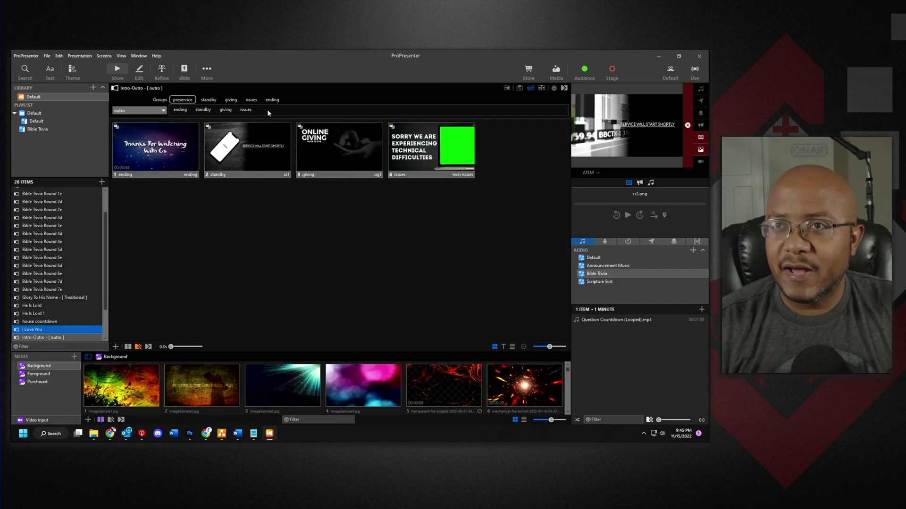
pyautogui.click(232, 110)
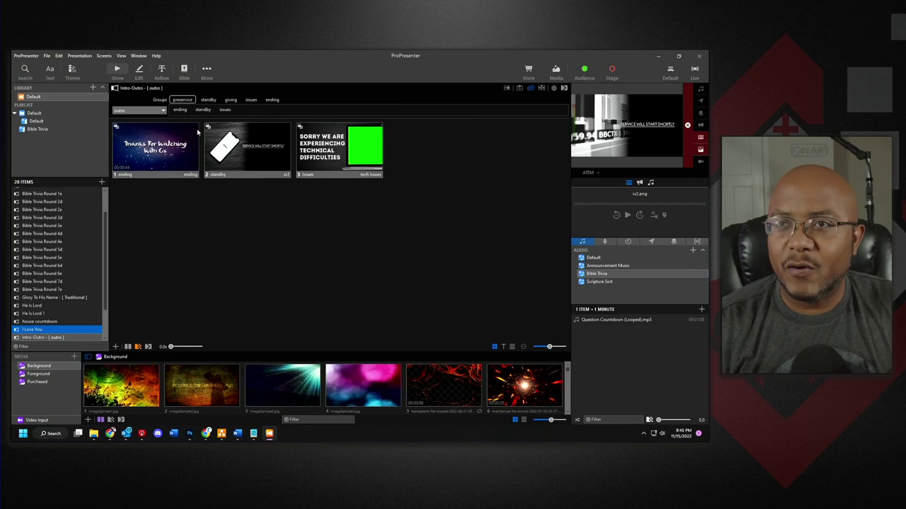
pyautogui.click(212, 110)
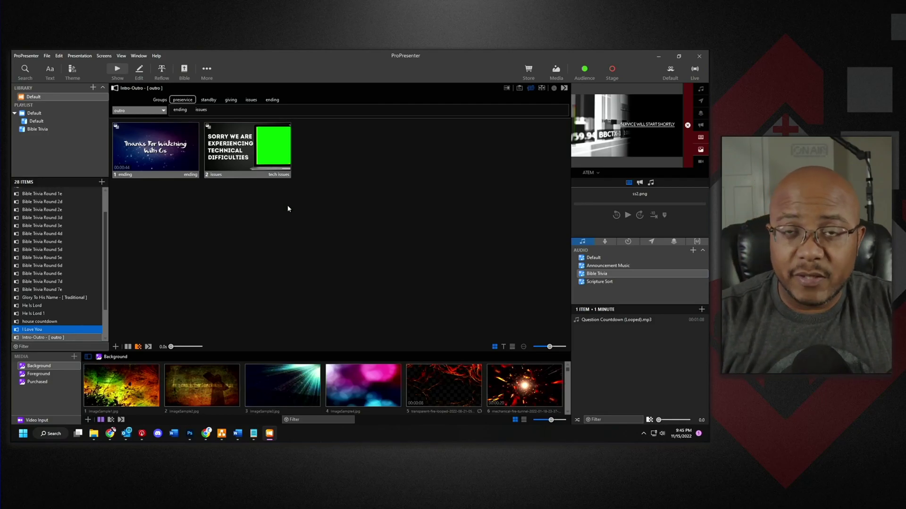
# - Expand the Default playlist folder and open the Default service playlist
pyautogui.click(40, 114)
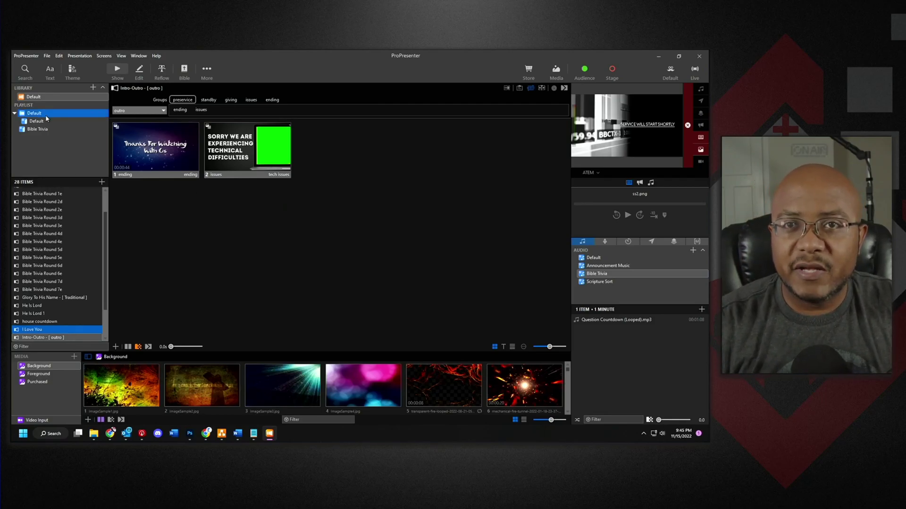
pyautogui.doubleClick(38, 116)
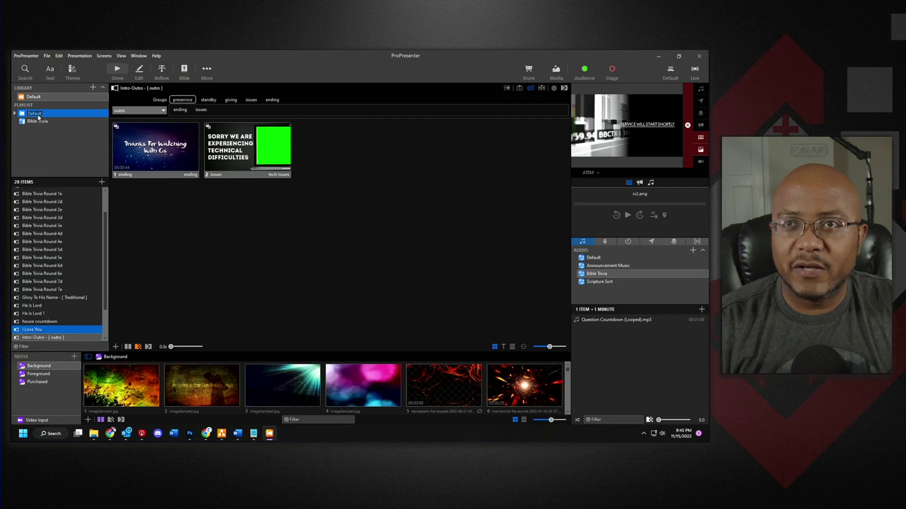
pyautogui.click(44, 151)
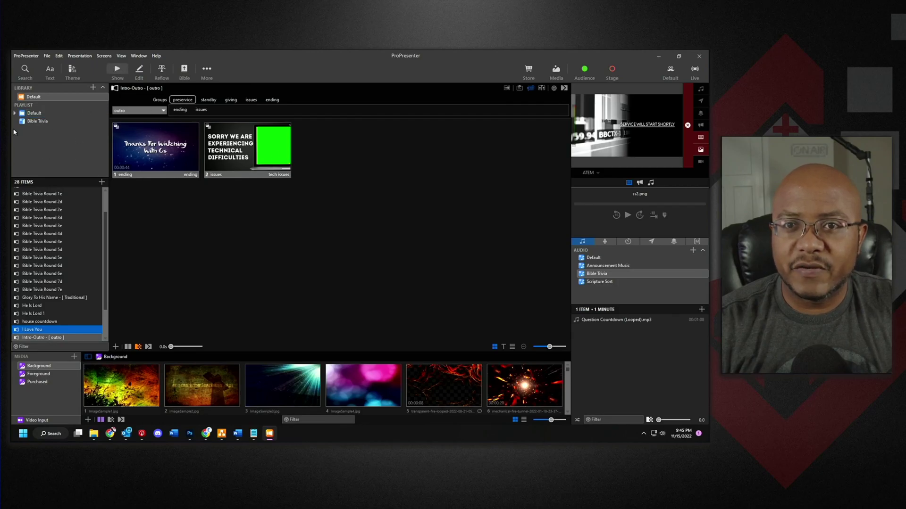
pyautogui.click(31, 113)
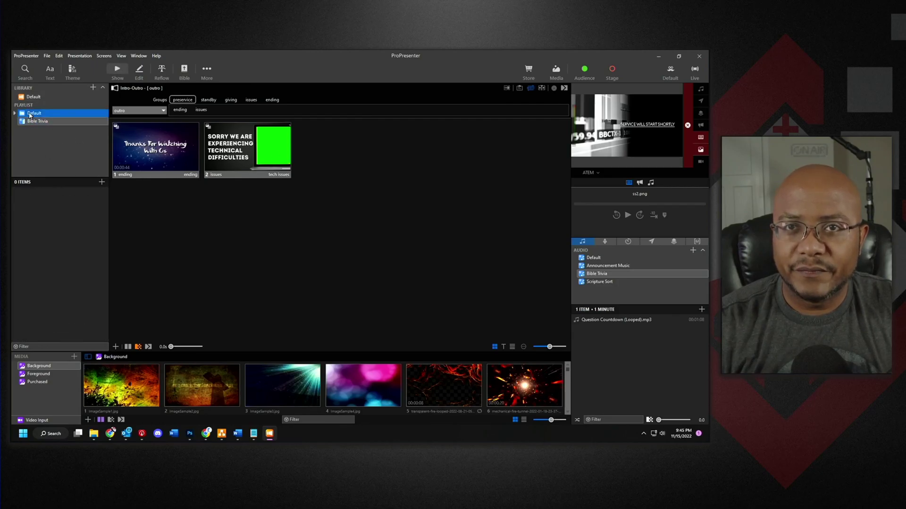
pyautogui.click(15, 114)
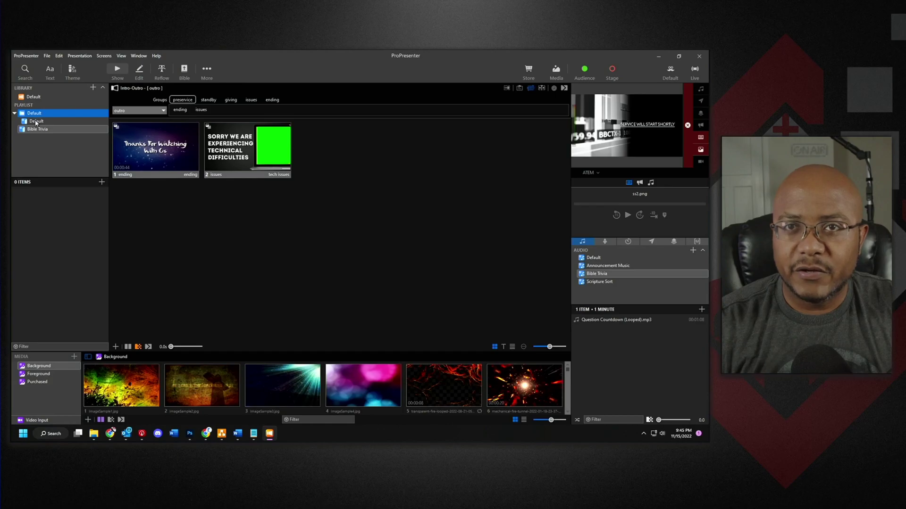
pyautogui.click(36, 121)
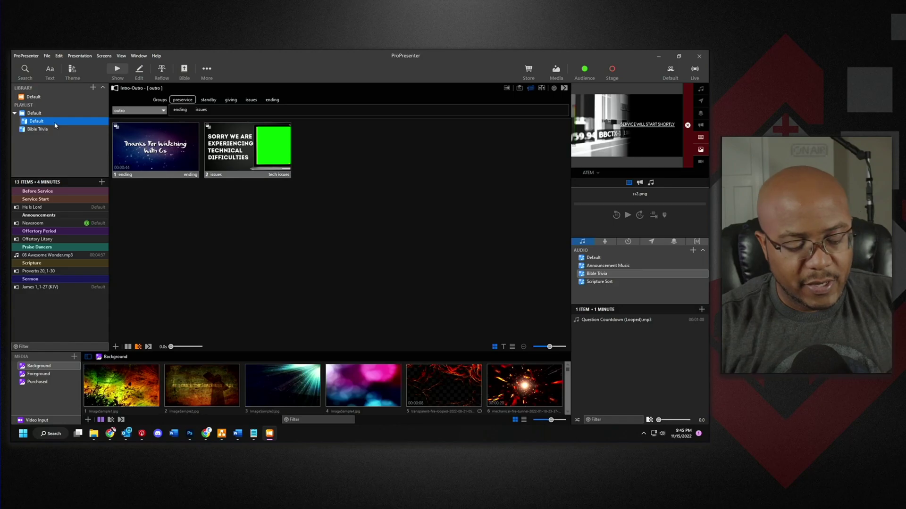
# - Search 'intro' and add Intro-Outro at the playlist end and again under Before Service
pyautogui.hotkey('ctrl', 'f')
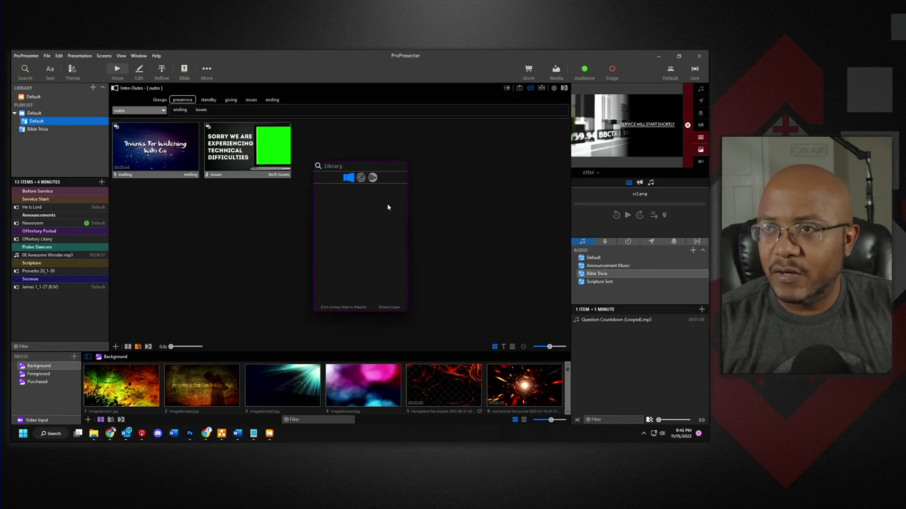
pyautogui.write('intro')
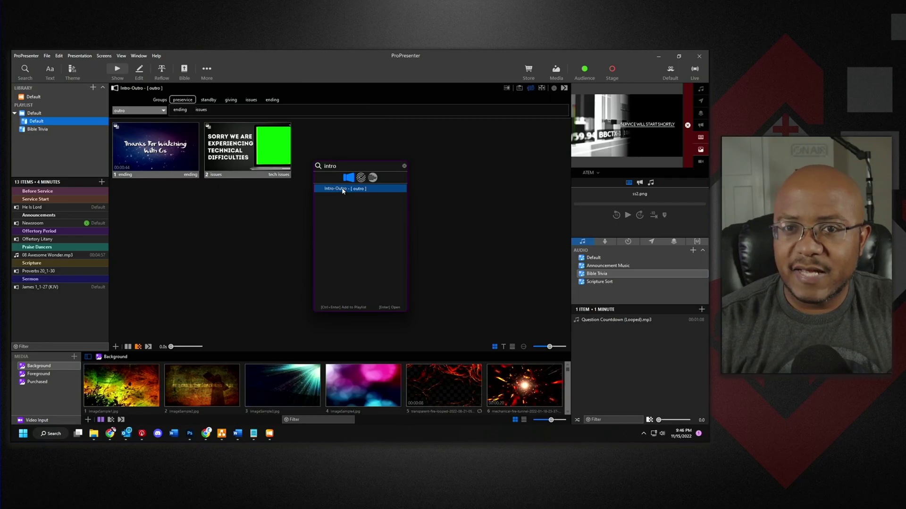
pyautogui.hotkey('ctrl', 'Return')
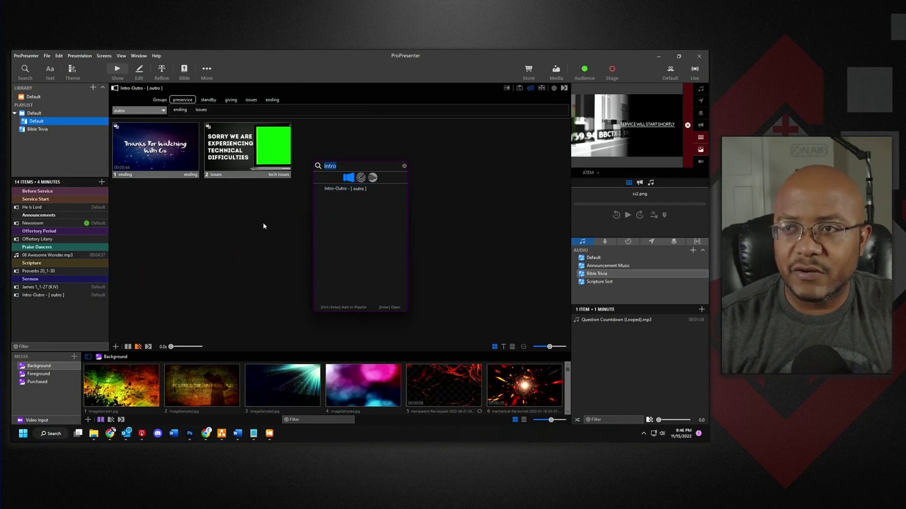
pyautogui.moveTo(349, 194); pyautogui.dragTo(94, 200)
pyautogui.click(185, 226)
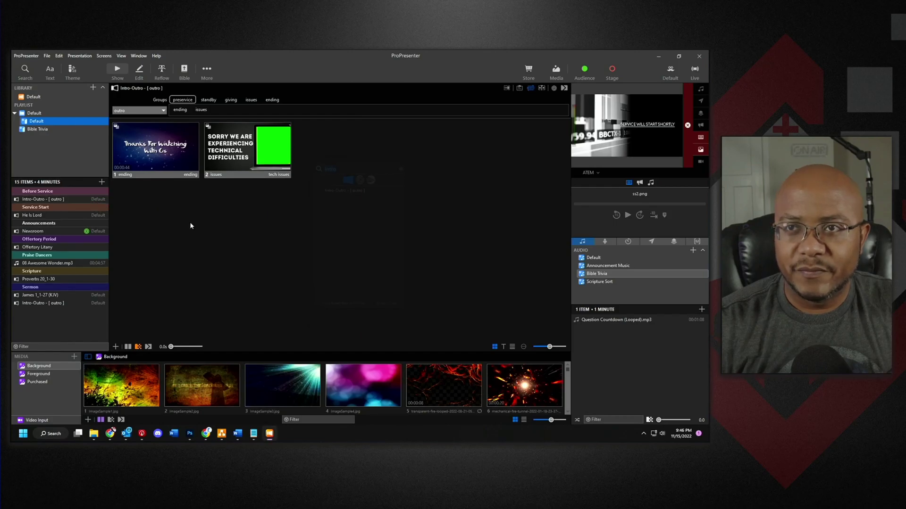
pyautogui.click(35, 200)
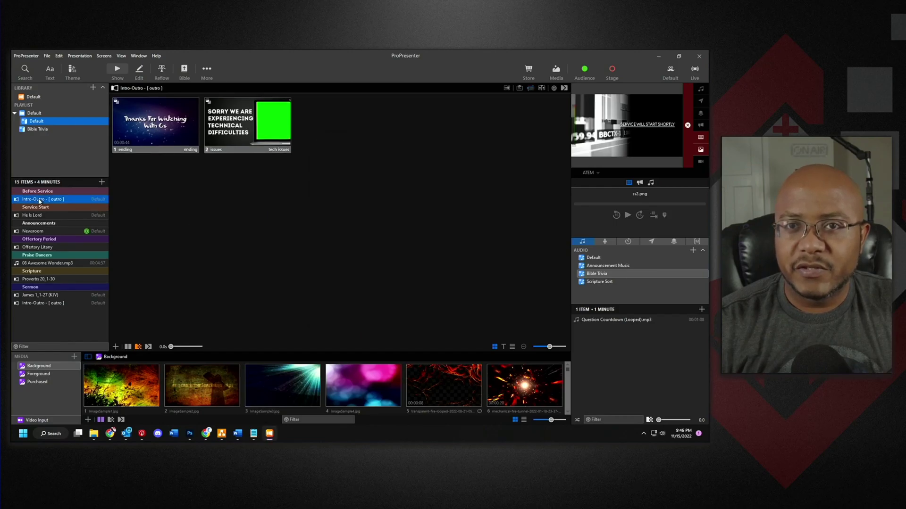
# - Switch the first Intro-Outro entry to the Intro arrangement, then check the last entry uses outro
pyautogui.click(531, 89)
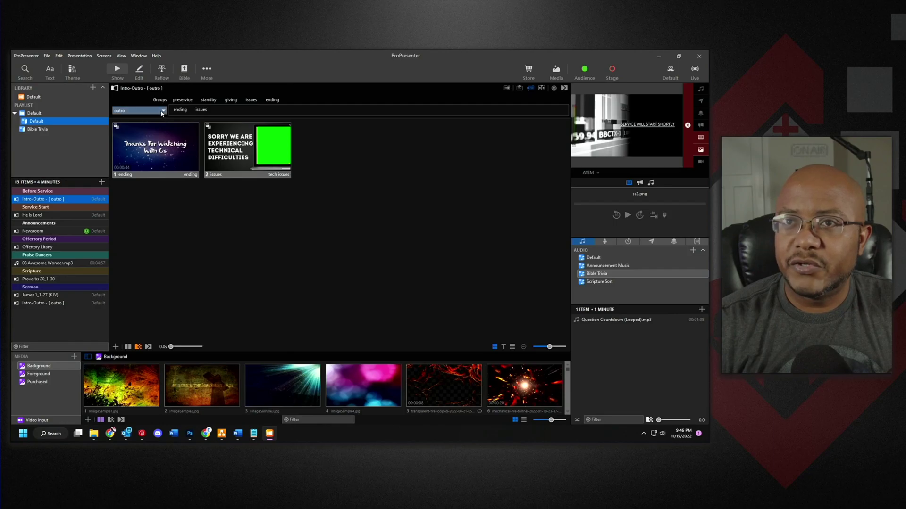
pyautogui.click(162, 111)
pyautogui.click(125, 119)
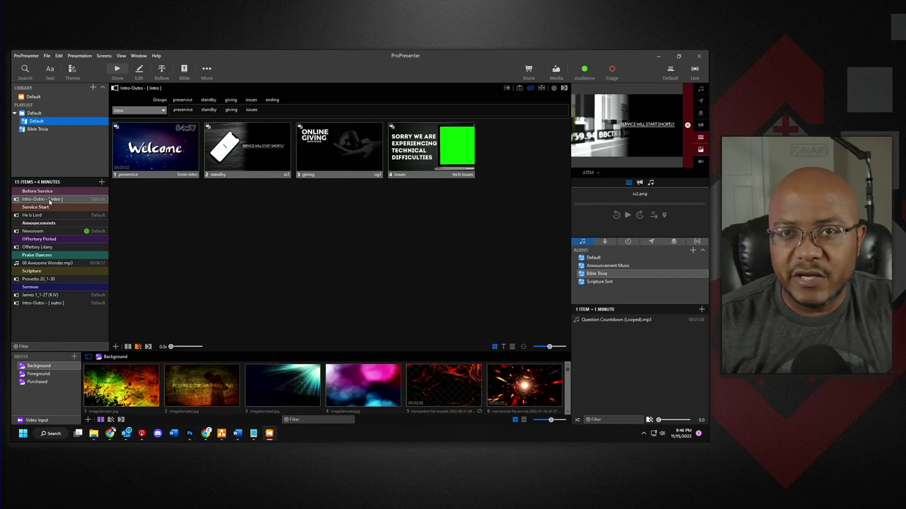
pyautogui.click(48, 303)
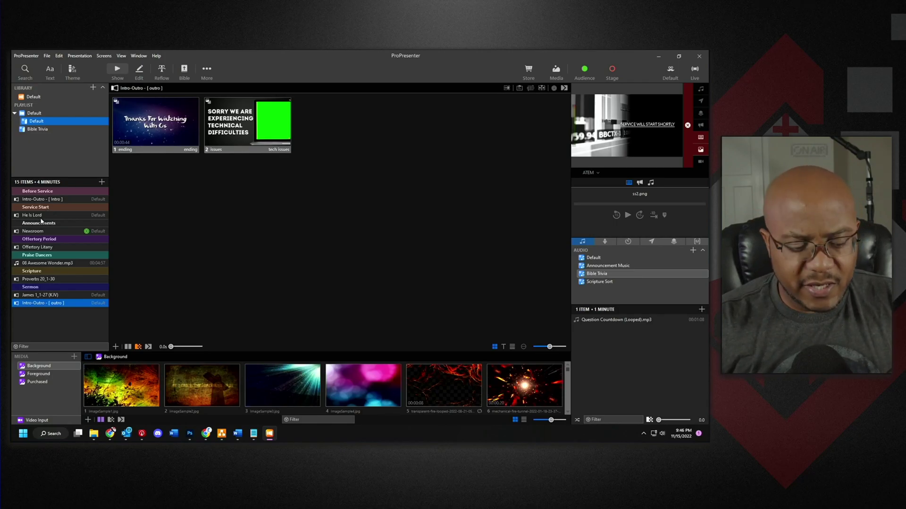
# - Search 'glory', place Glory To His Name - [ Traditional ] after He Is Lord, and view its slides
pyautogui.hotkey('ctrl', 'f')
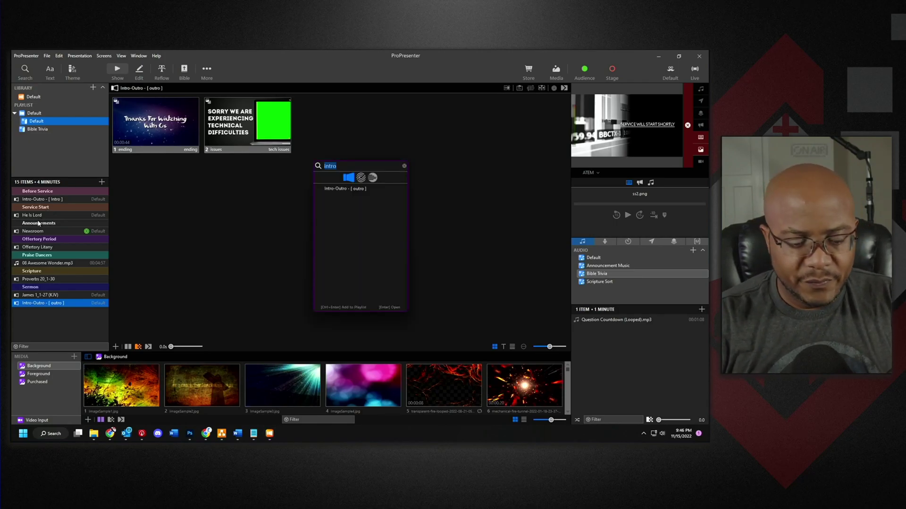
pyautogui.write('glory')
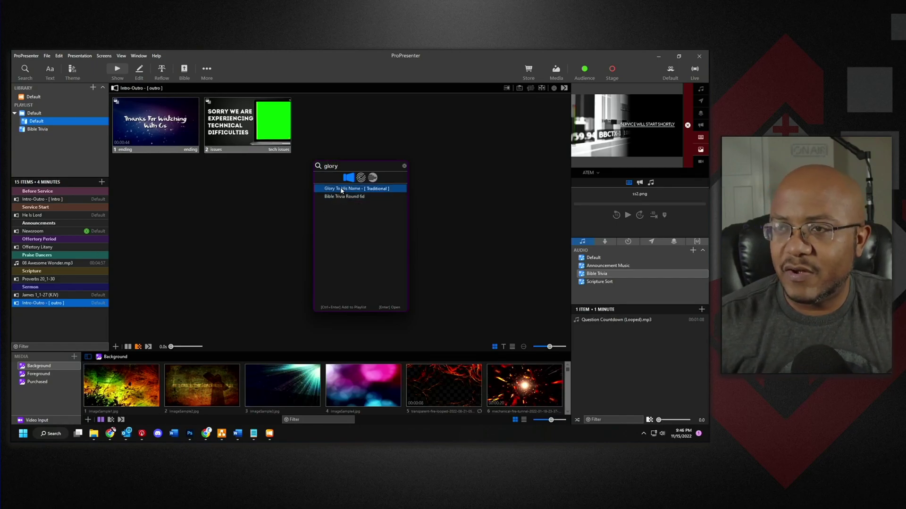
pyautogui.moveTo(338, 191); pyautogui.dragTo(43, 225)
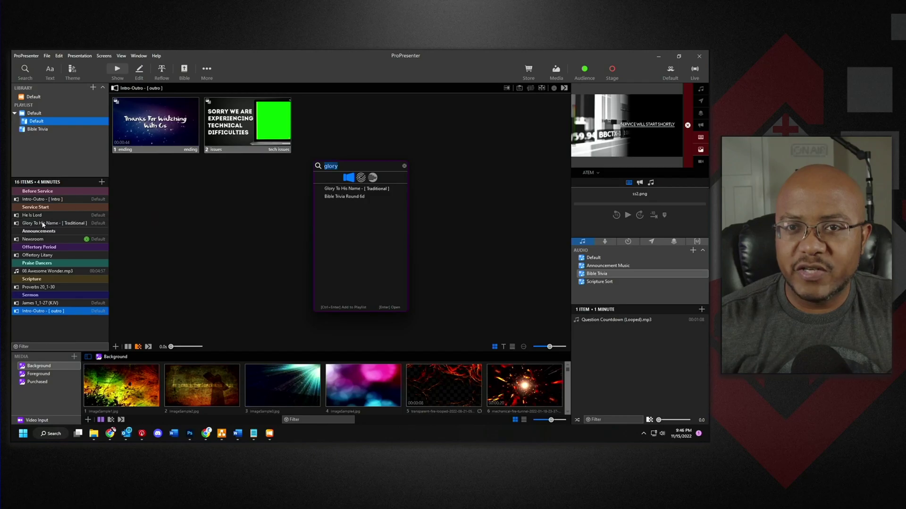
pyautogui.click(43, 224)
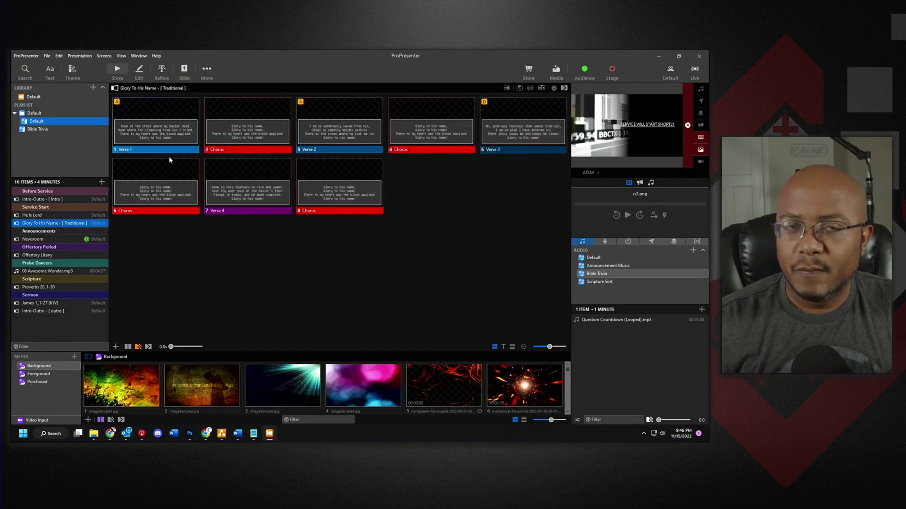